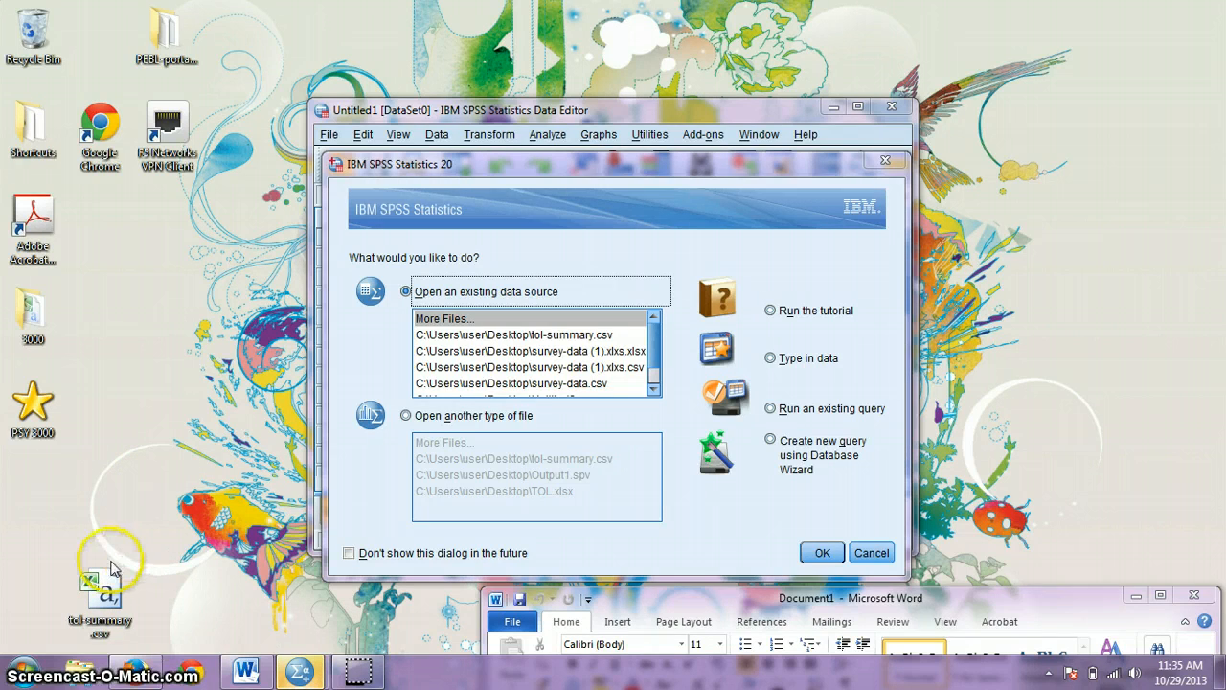
Step: Move the tol-summary.csv desktop icon and launch IBM SPSS Statistics 20 from the Start menu
left_click_drag(104, 586, 41, 577)
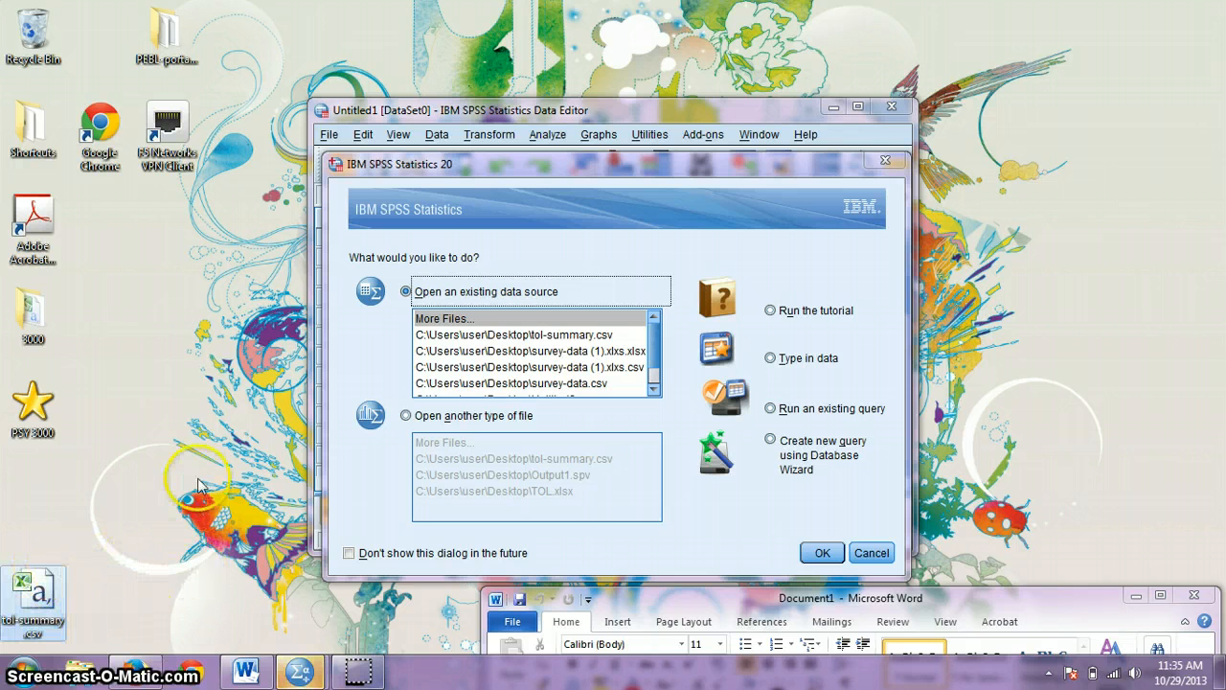
left_click(24, 671)
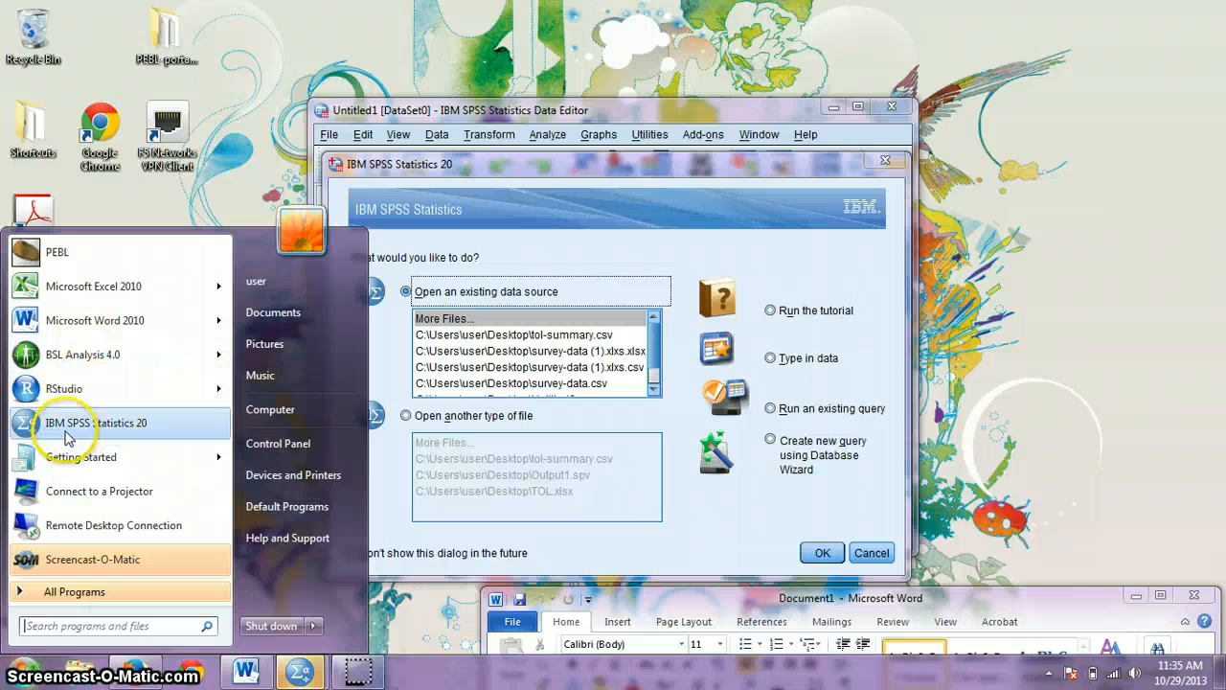
left_click(67, 428)
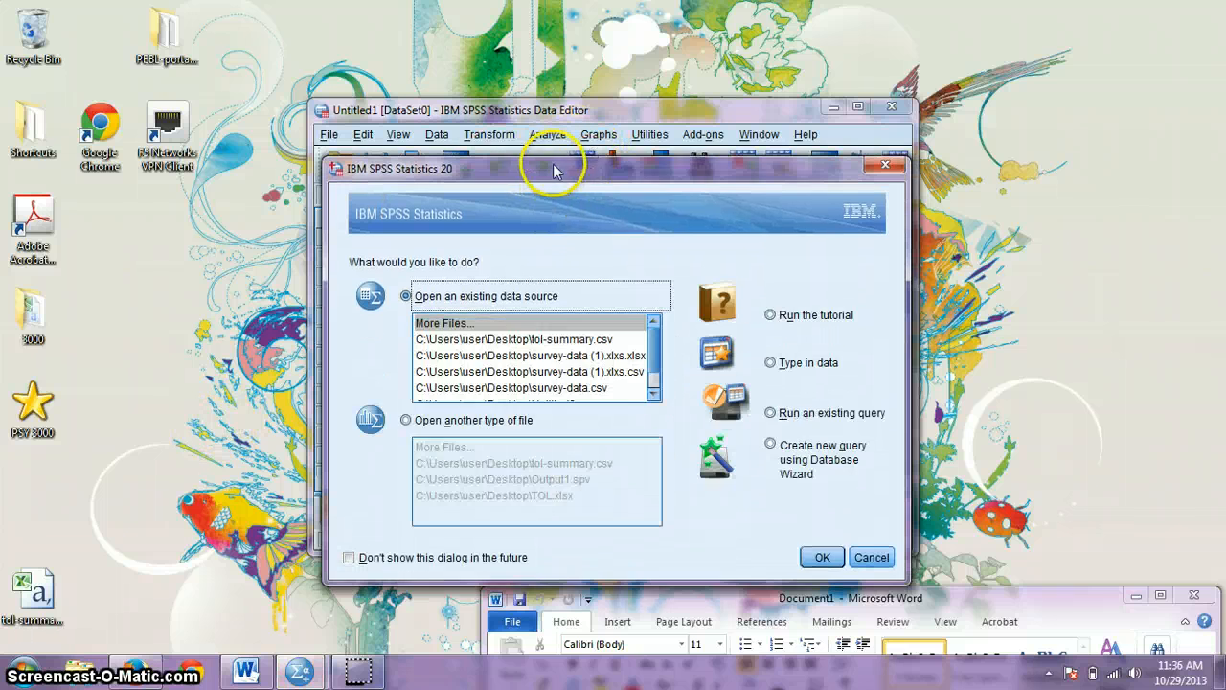
Step: Dismiss both SPSS startup dialogs without opening any data
left_click_drag(572, 170, 735, 198)
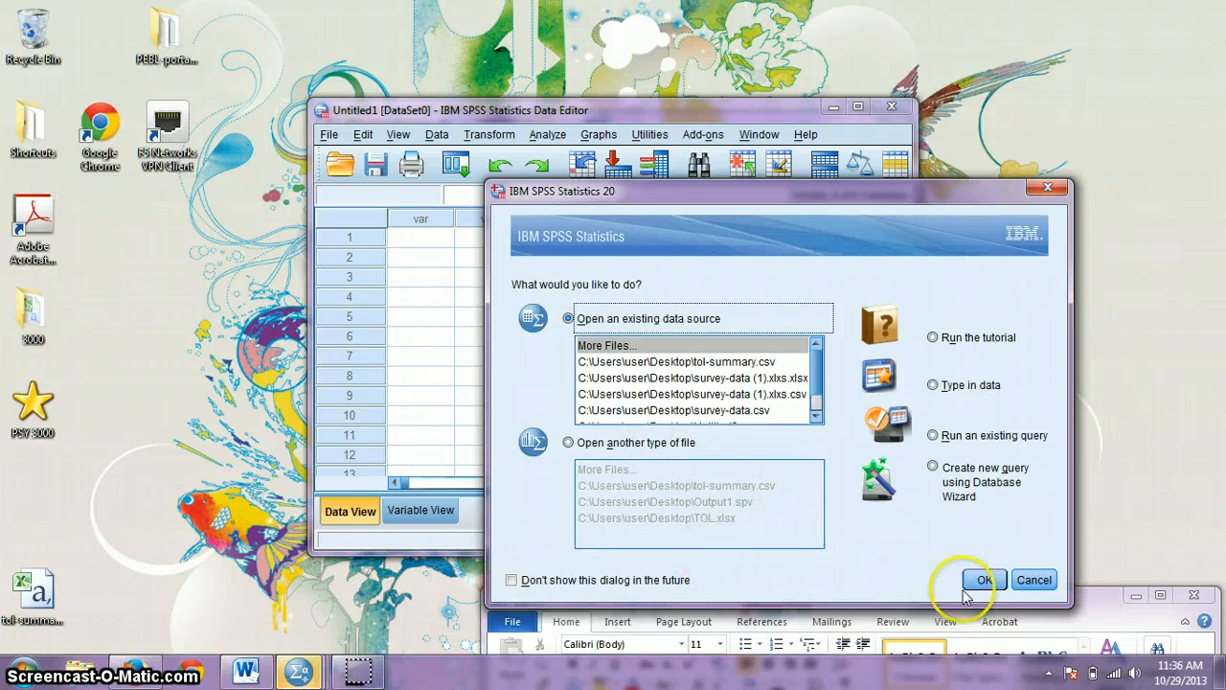
left_click(1036, 581)
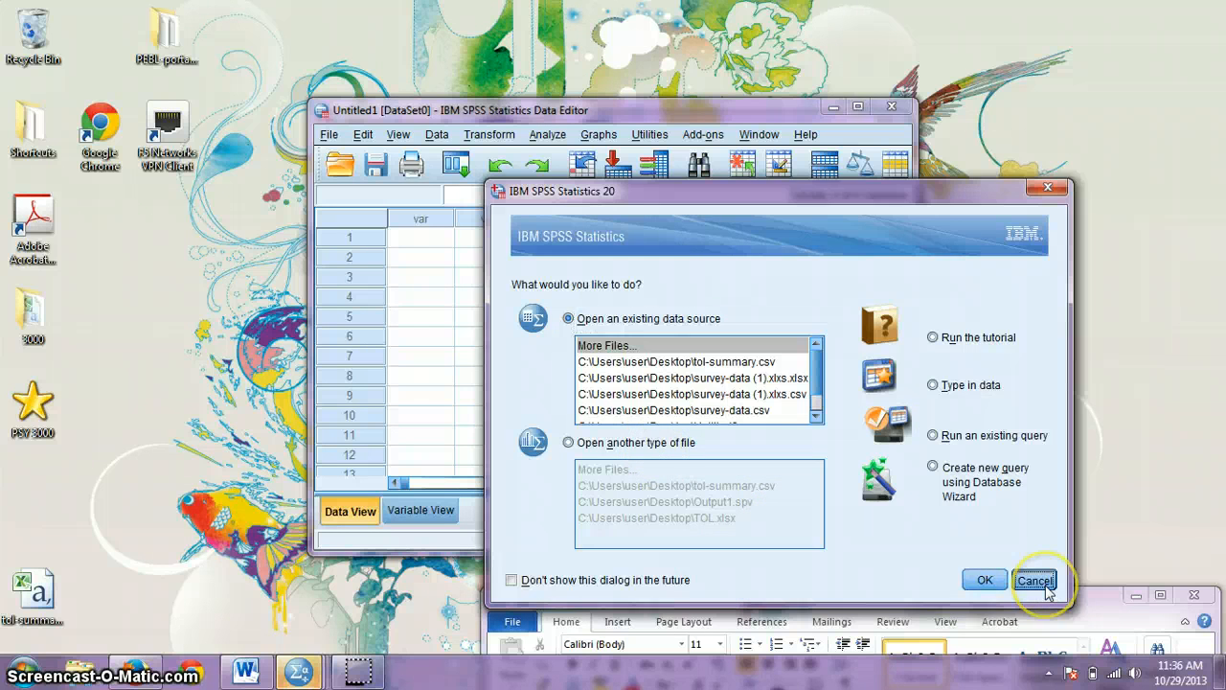
left_click_drag(696, 112, 834, 107)
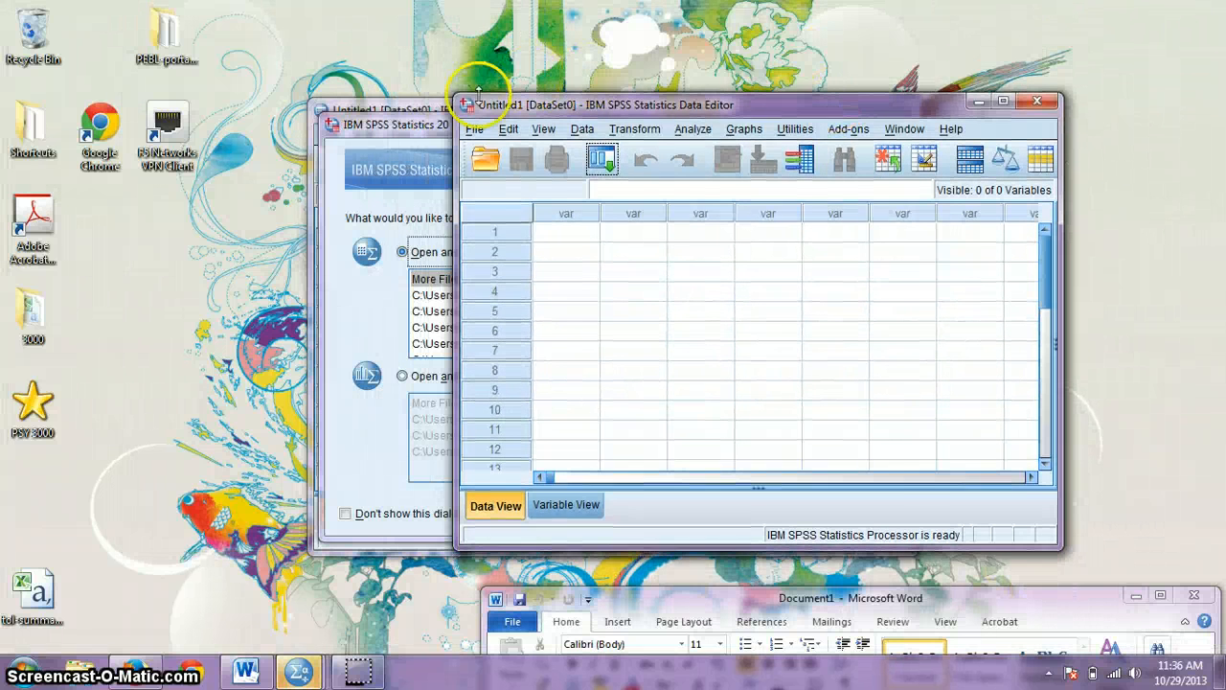
left_click(412, 129)
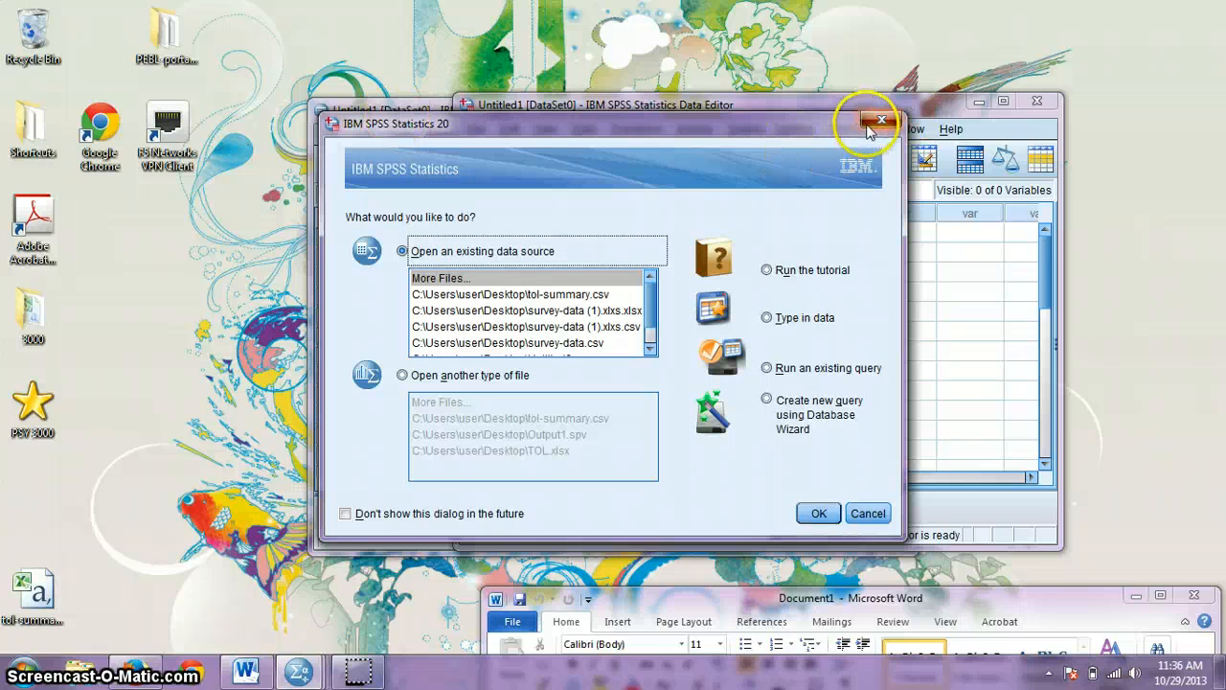
left_click(879, 121)
Step: Close the duplicate Data Editor, leaving one empty Untitled1 grid
left_click(418, 102)
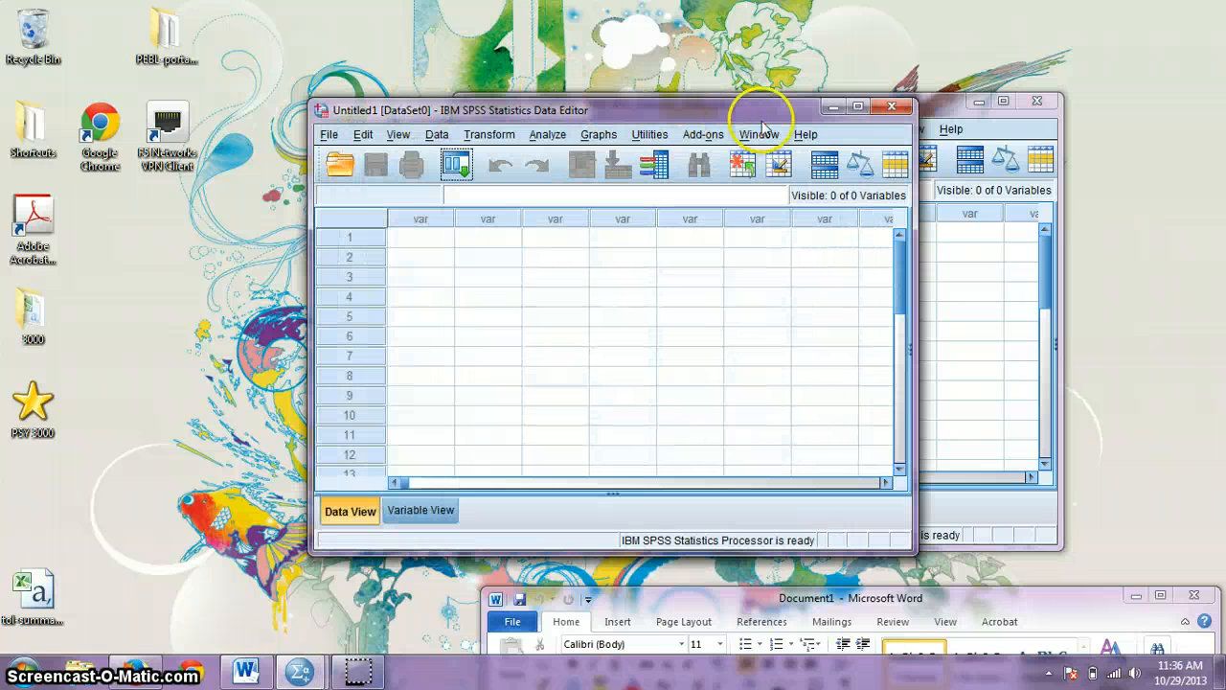
left_click(891, 107)
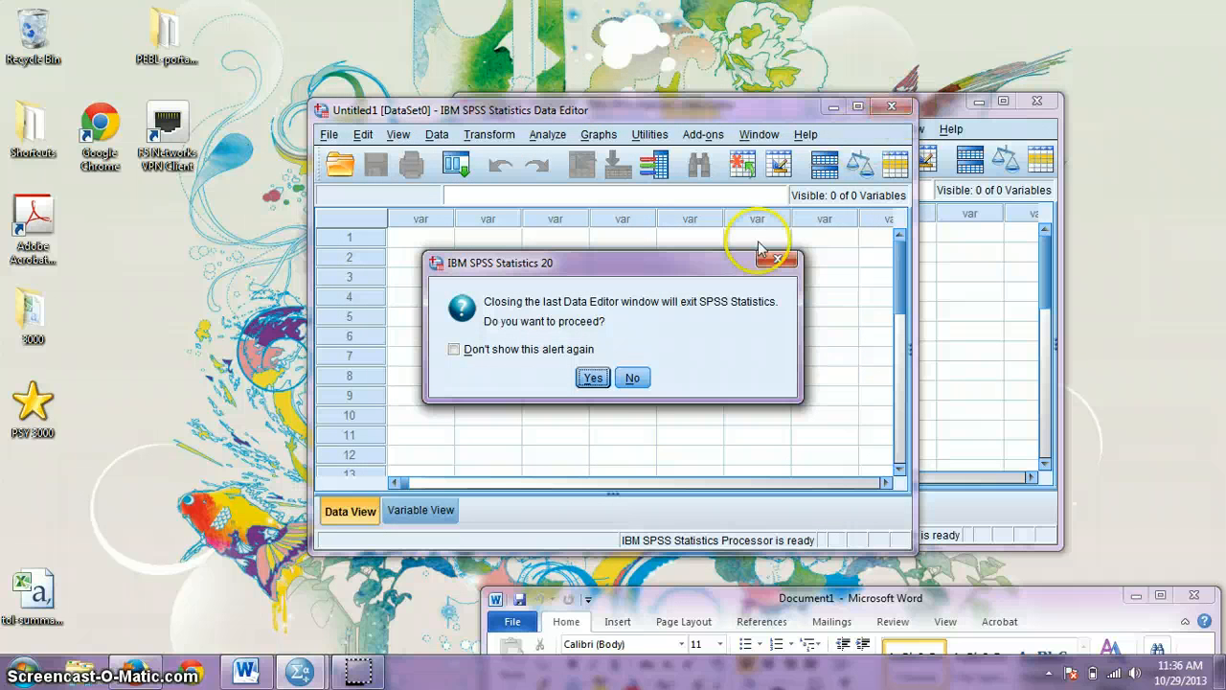
left_click(633, 379)
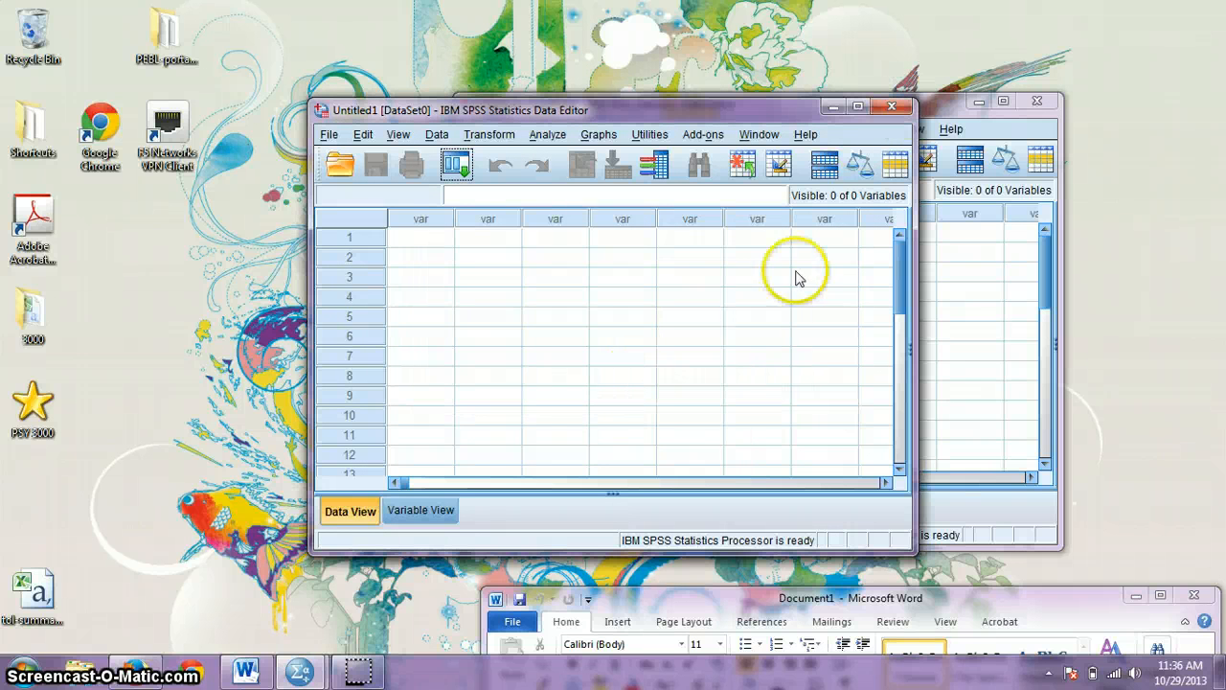
left_click(890, 106)
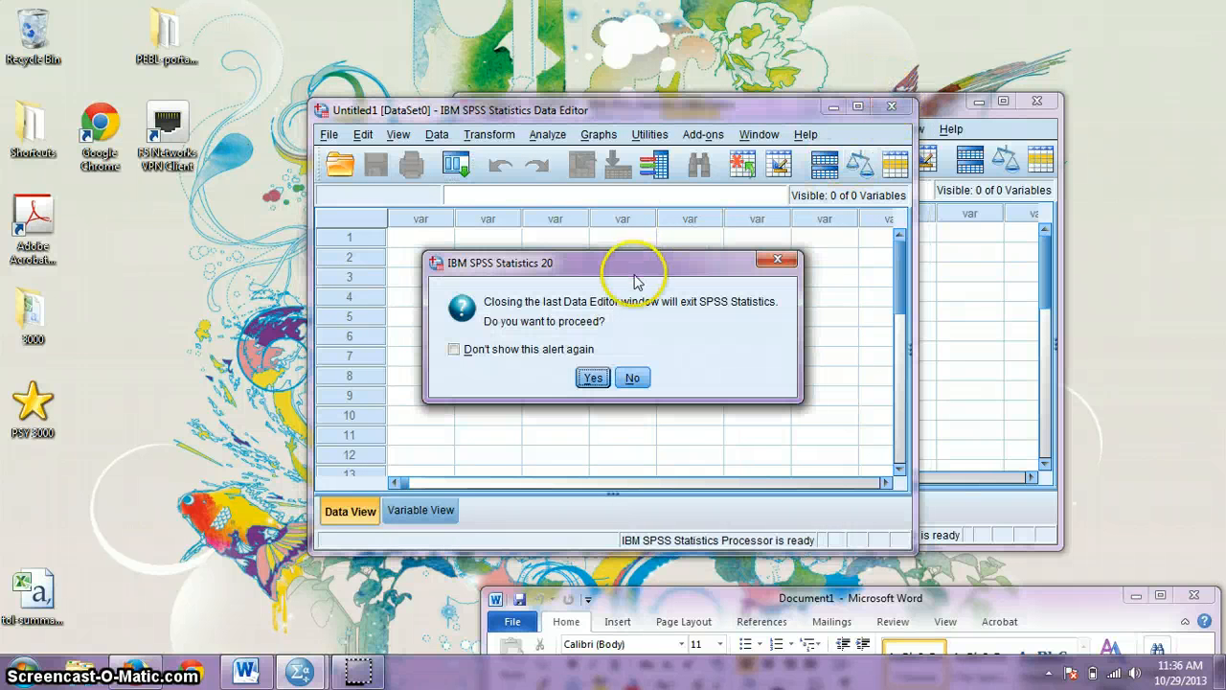
left_click(594, 377)
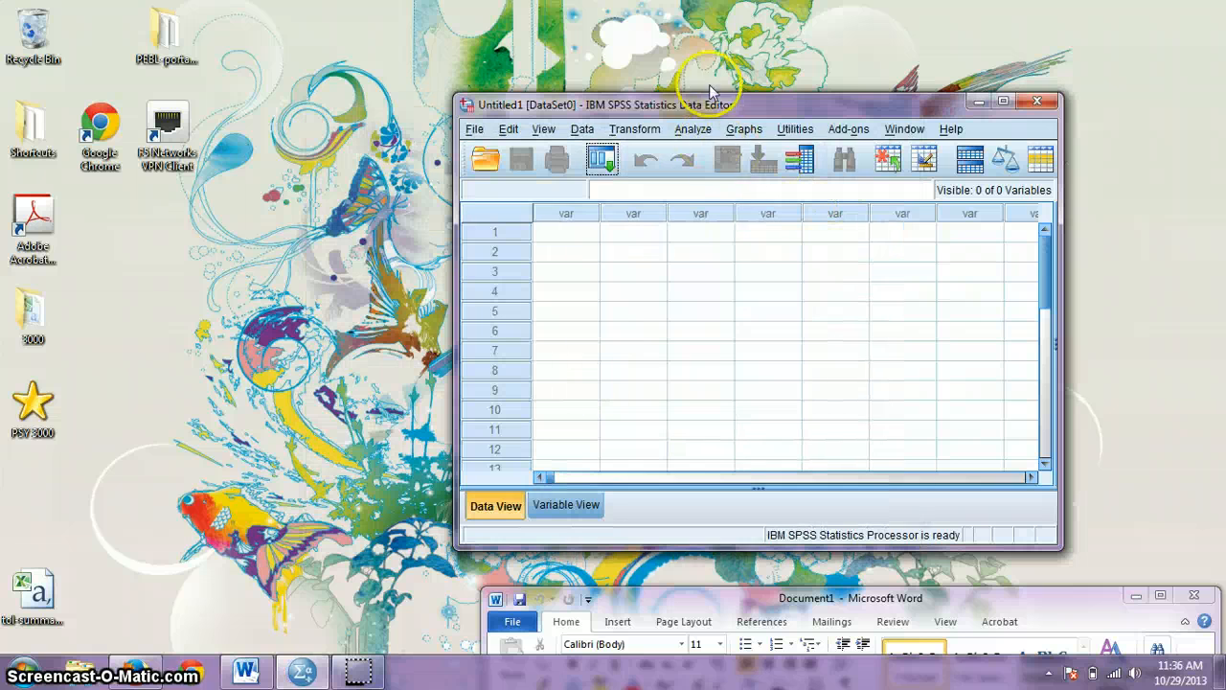
left_click_drag(703, 92, 620, 52)
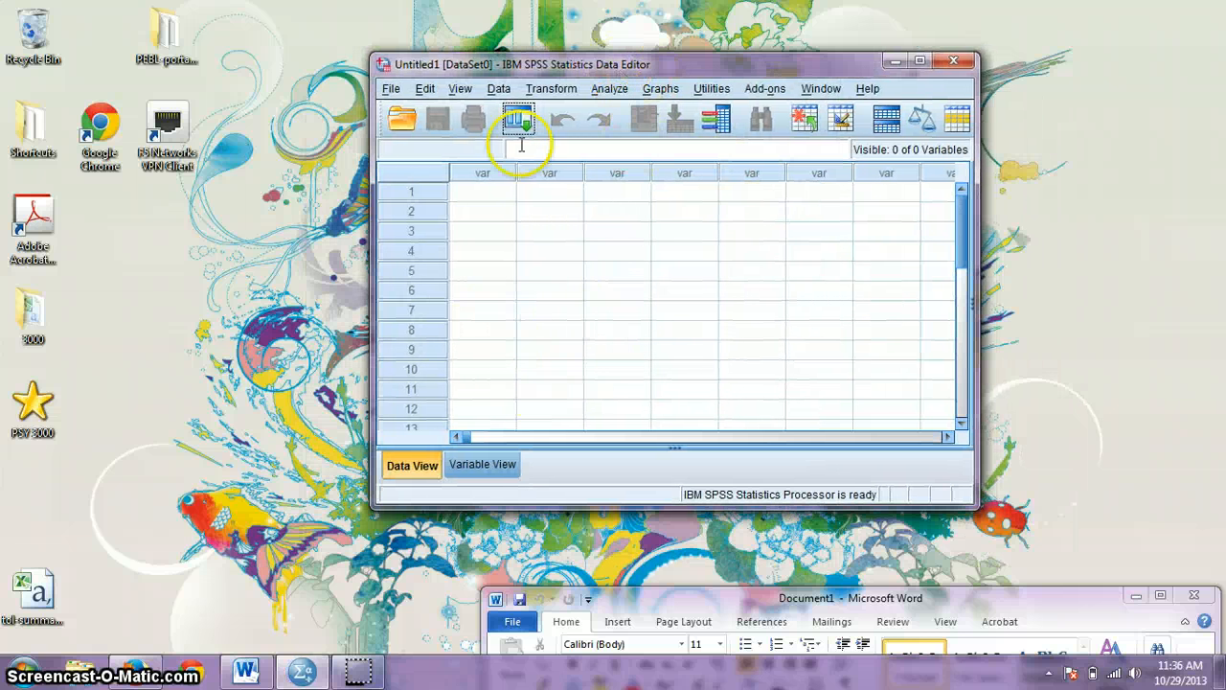
Step: Open tol-summary.csv from the Desktop through File > Read Text Data
left_click(392, 90)
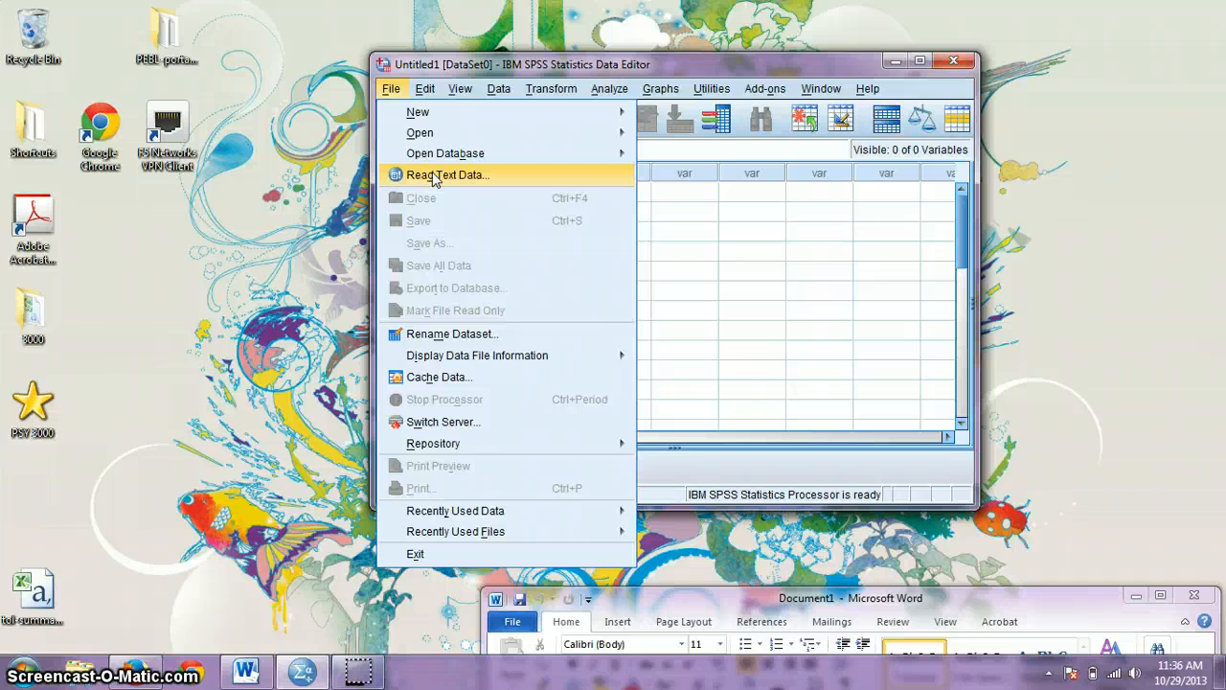
left_click(436, 175)
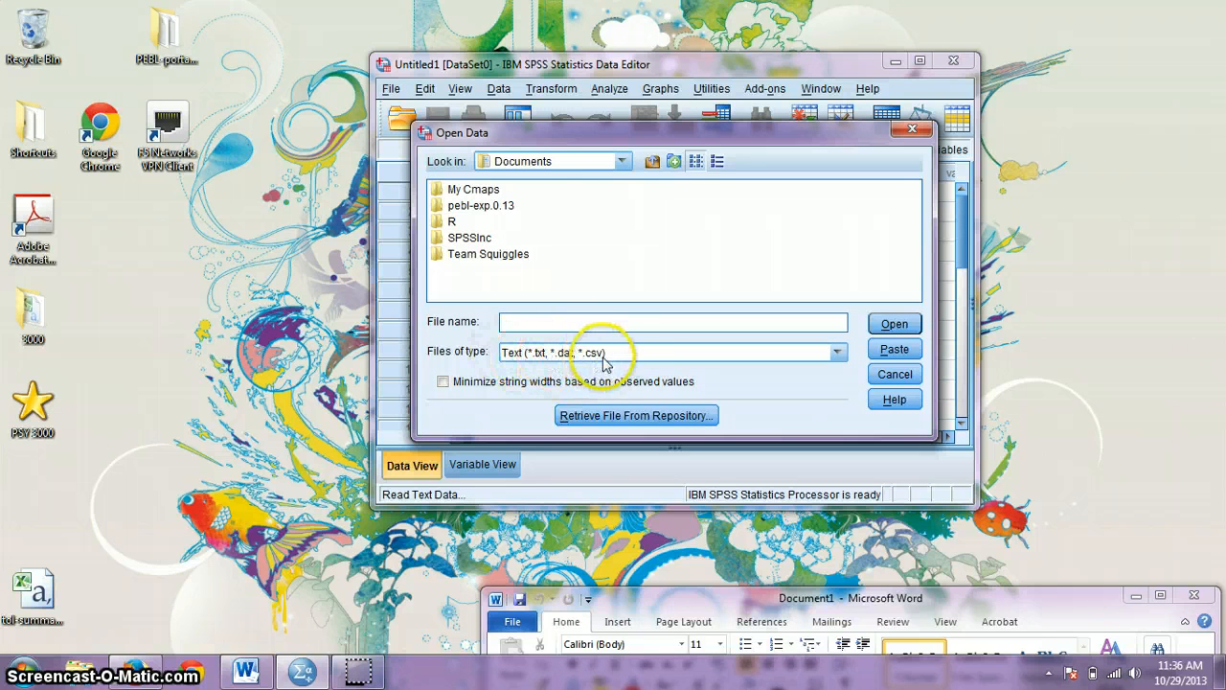
left_click(623, 161)
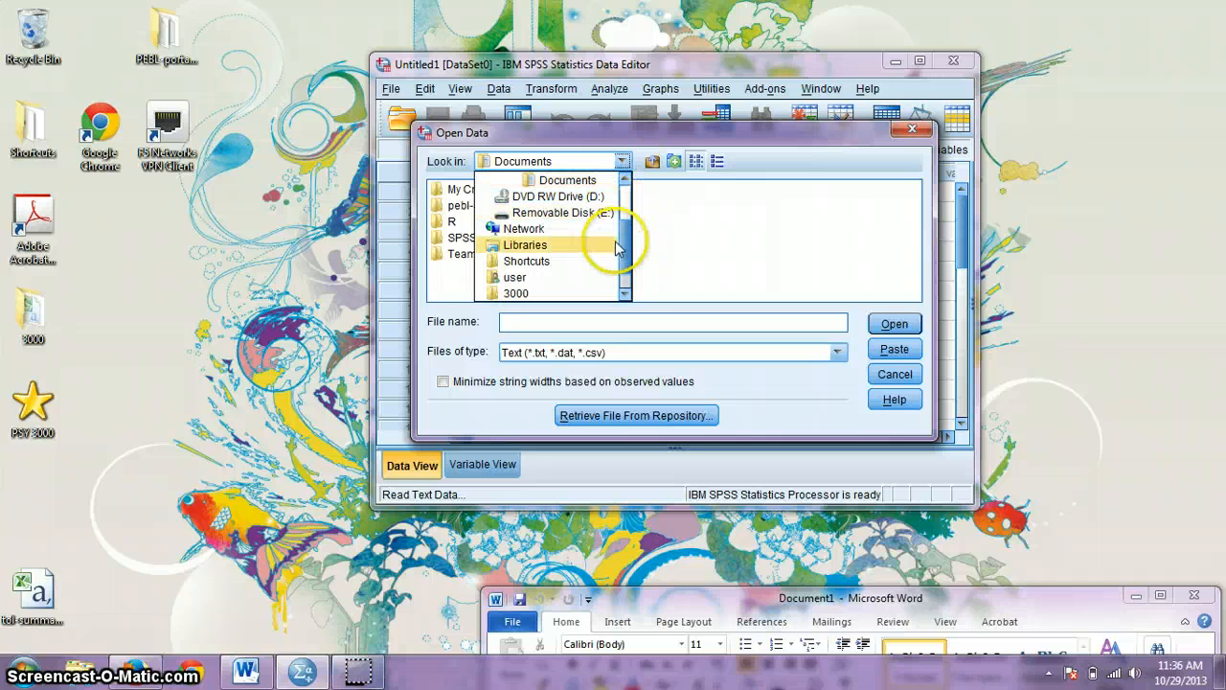
left_click_drag(629, 255, 620, 299)
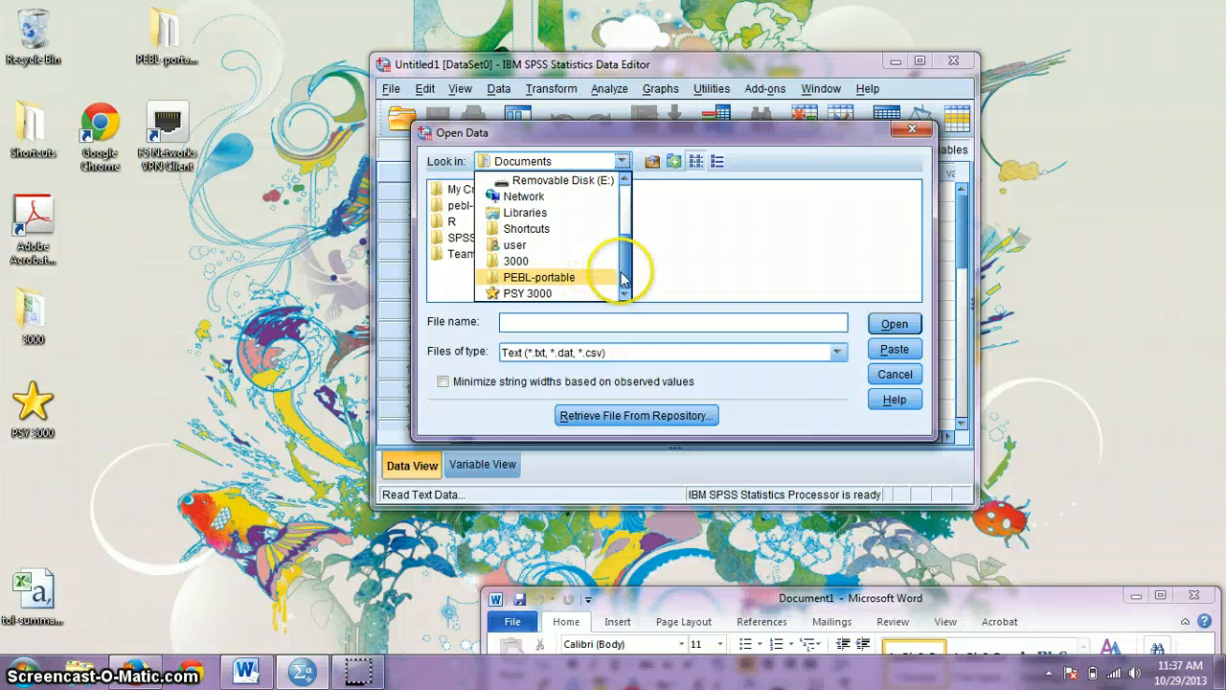
left_click_drag(623, 280, 626, 182)
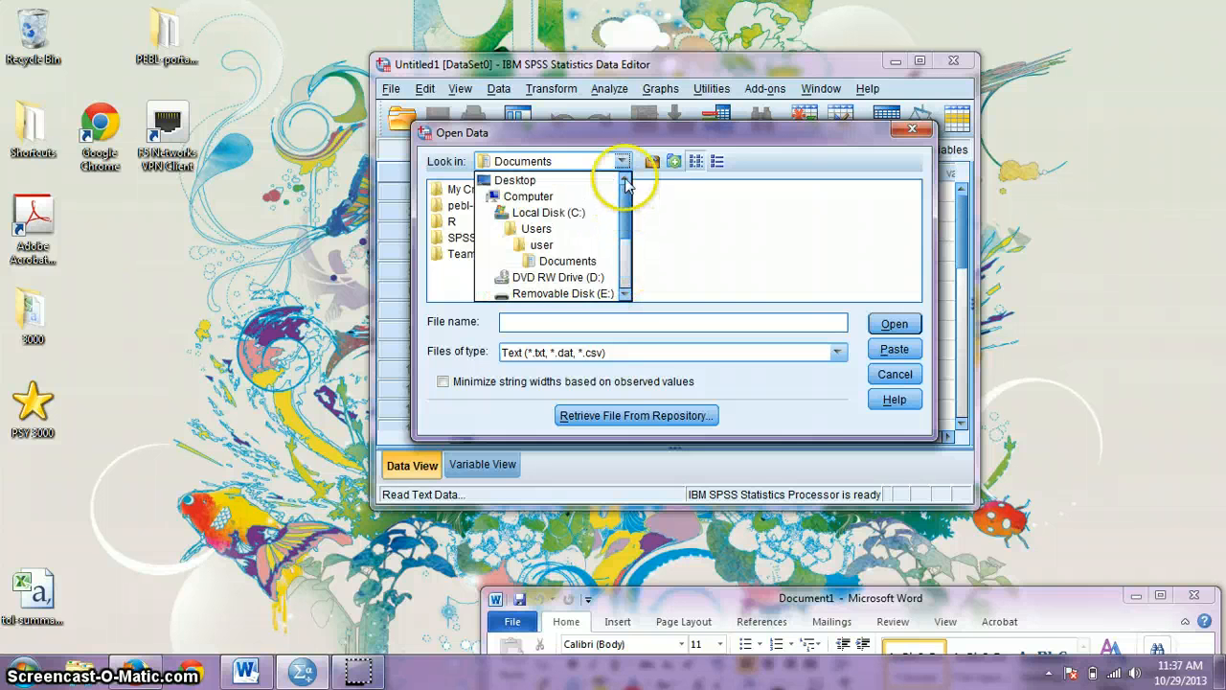
left_click(561, 182)
left_click(586, 206)
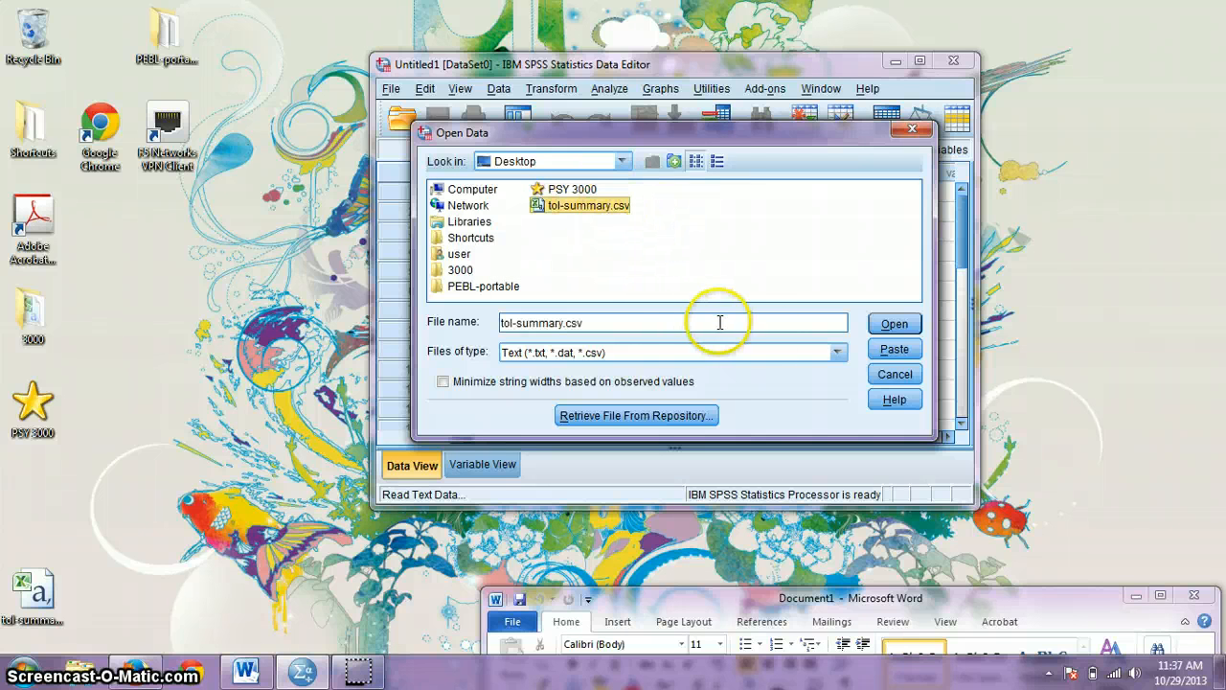
left_click(896, 325)
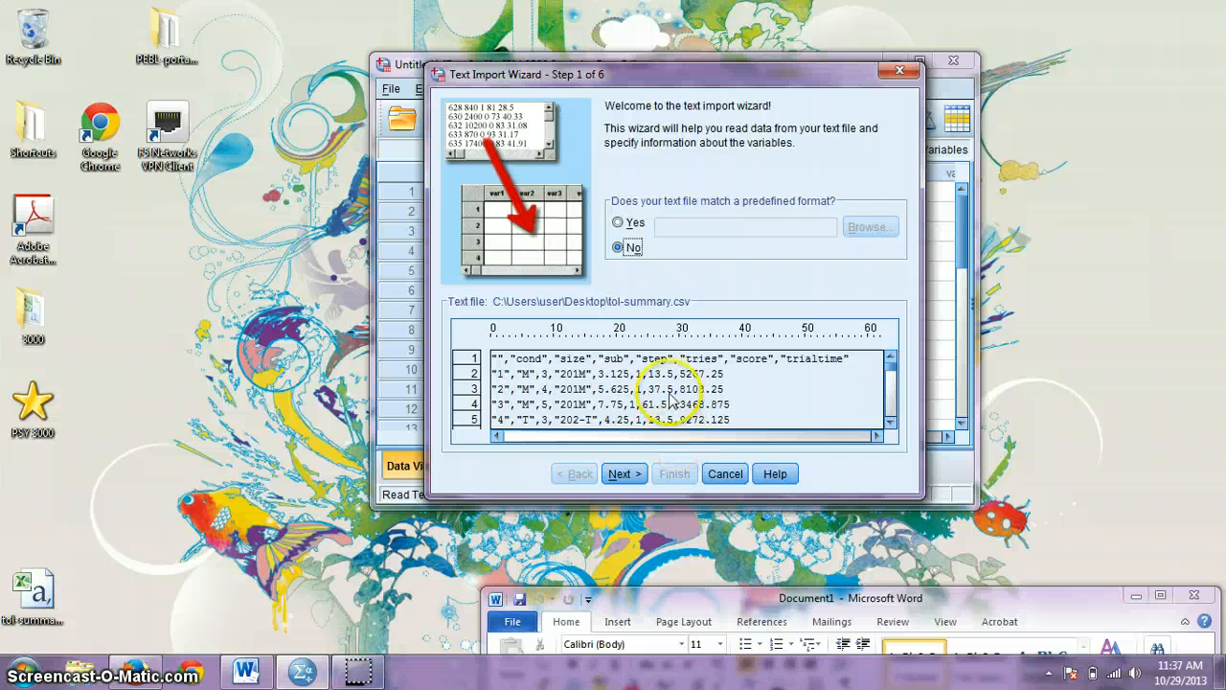
Step: Take variable names from the first row and advance the Text Import Wizard to Step 4
left_click(620, 475)
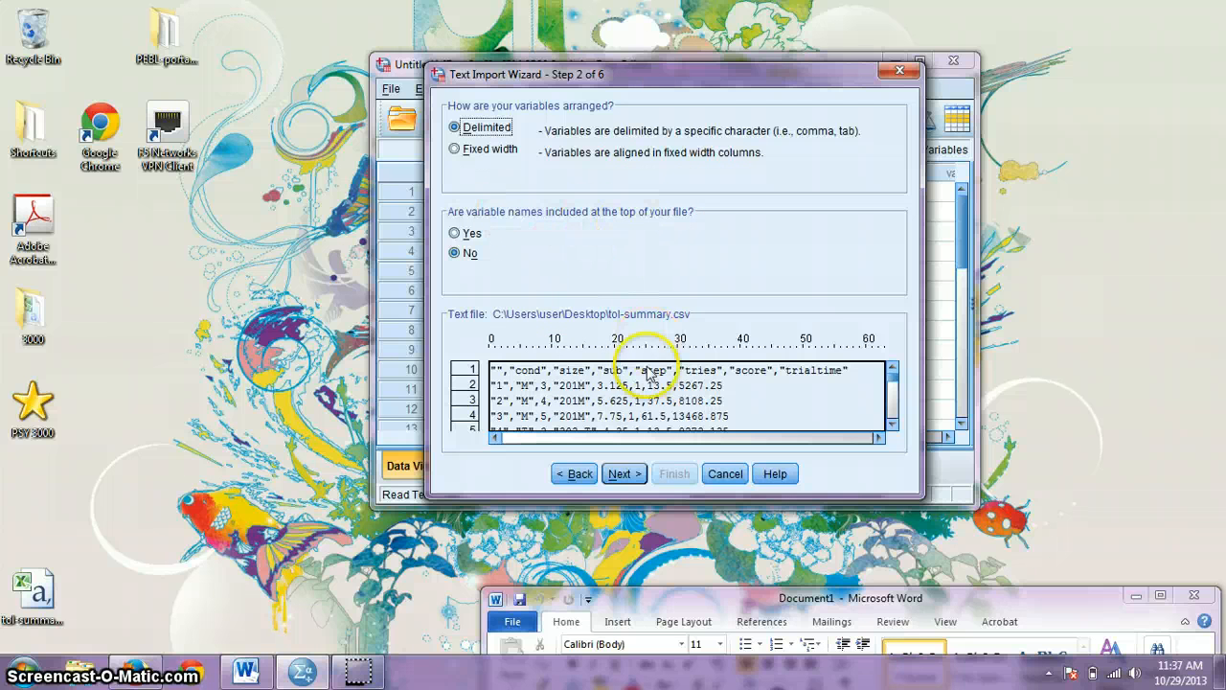
left_click(465, 231)
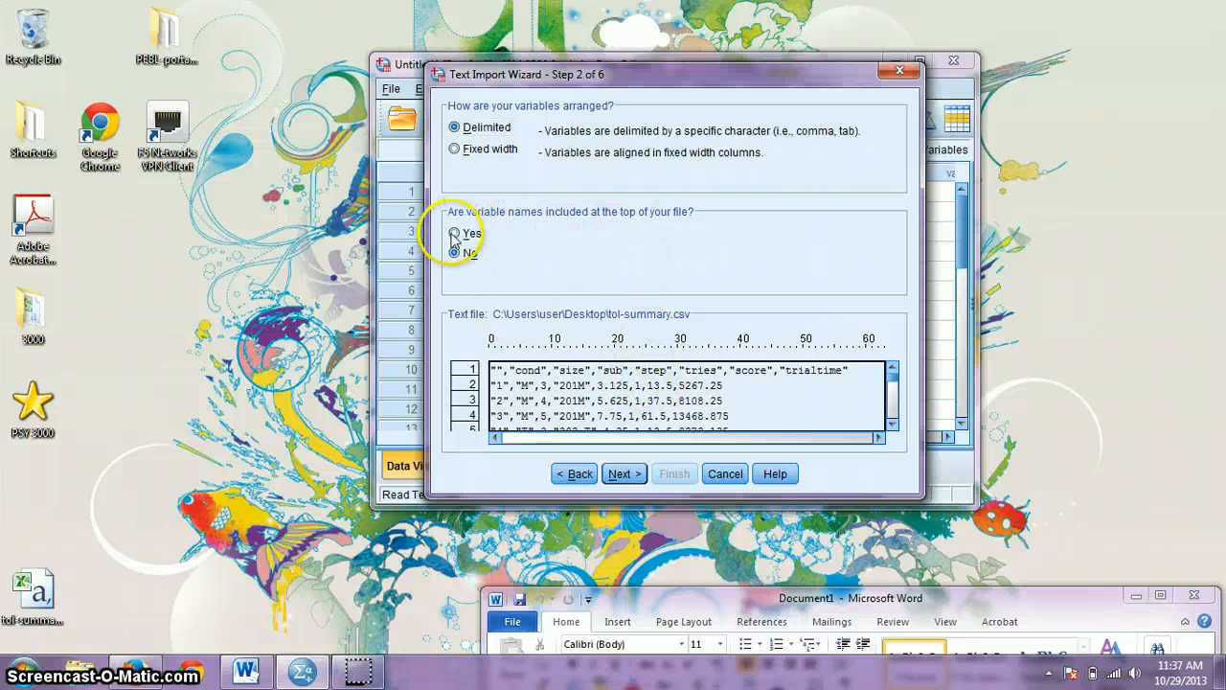
left_click(623, 474)
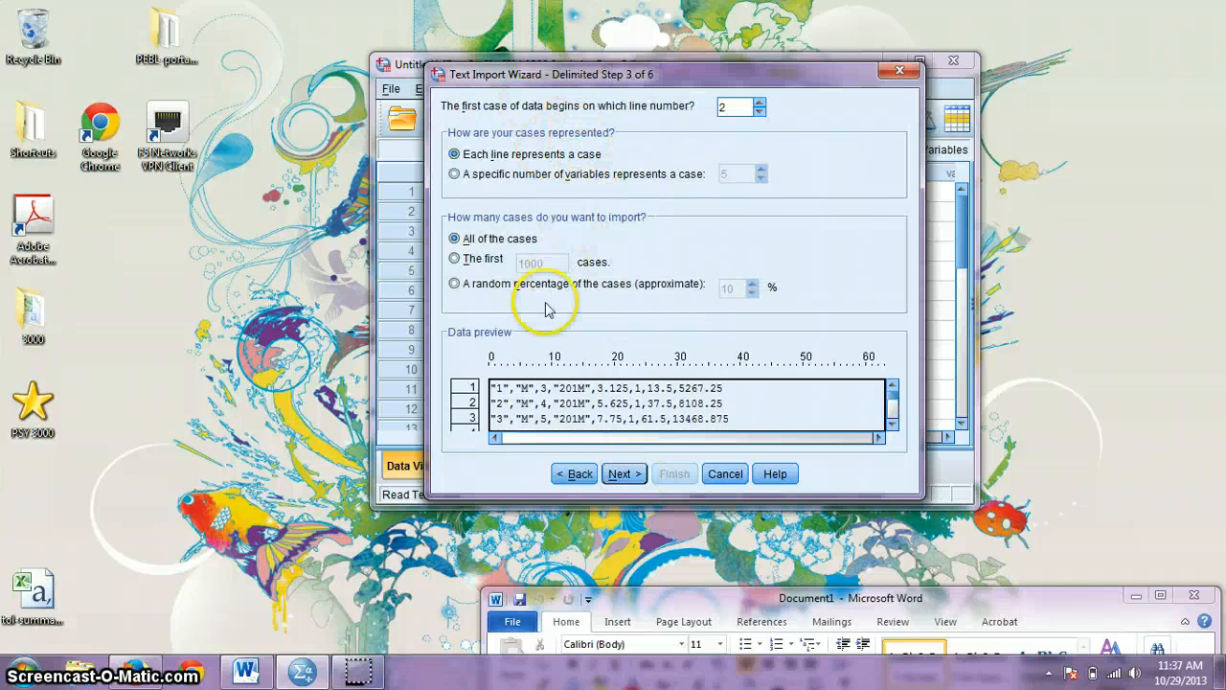
left_click(621, 475)
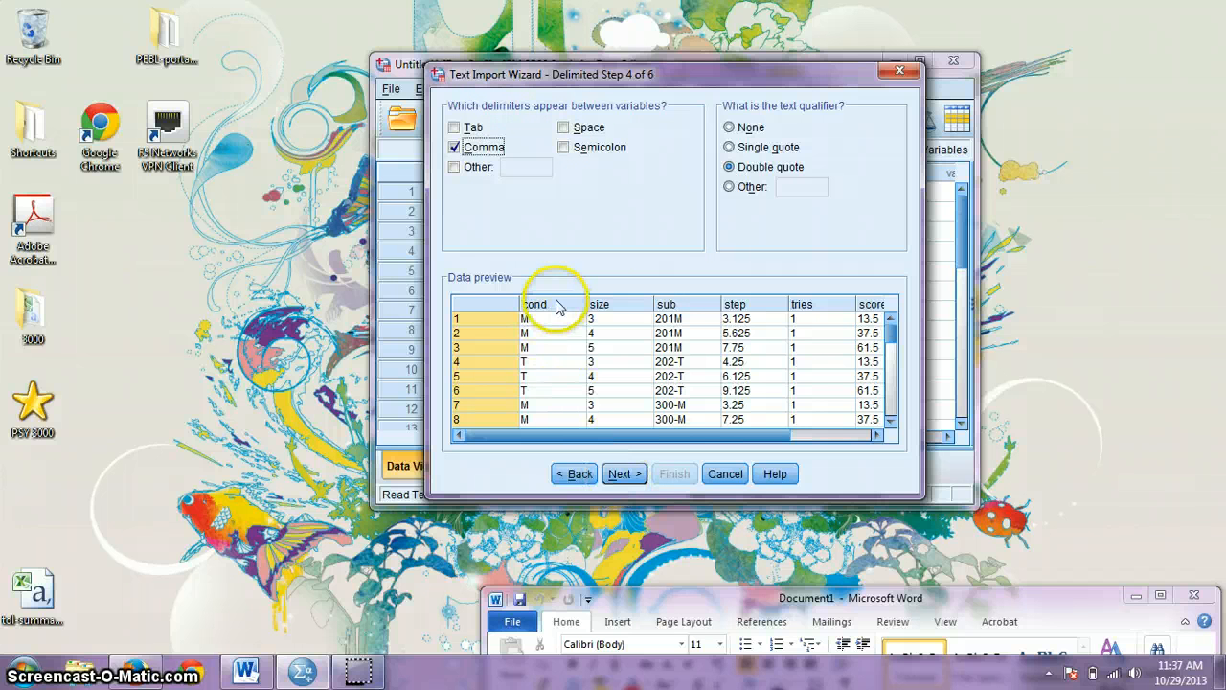
Step: Accept the renamed-variables warning, review cond, size, sub and tries formats, and finish importing
left_click(622, 473)
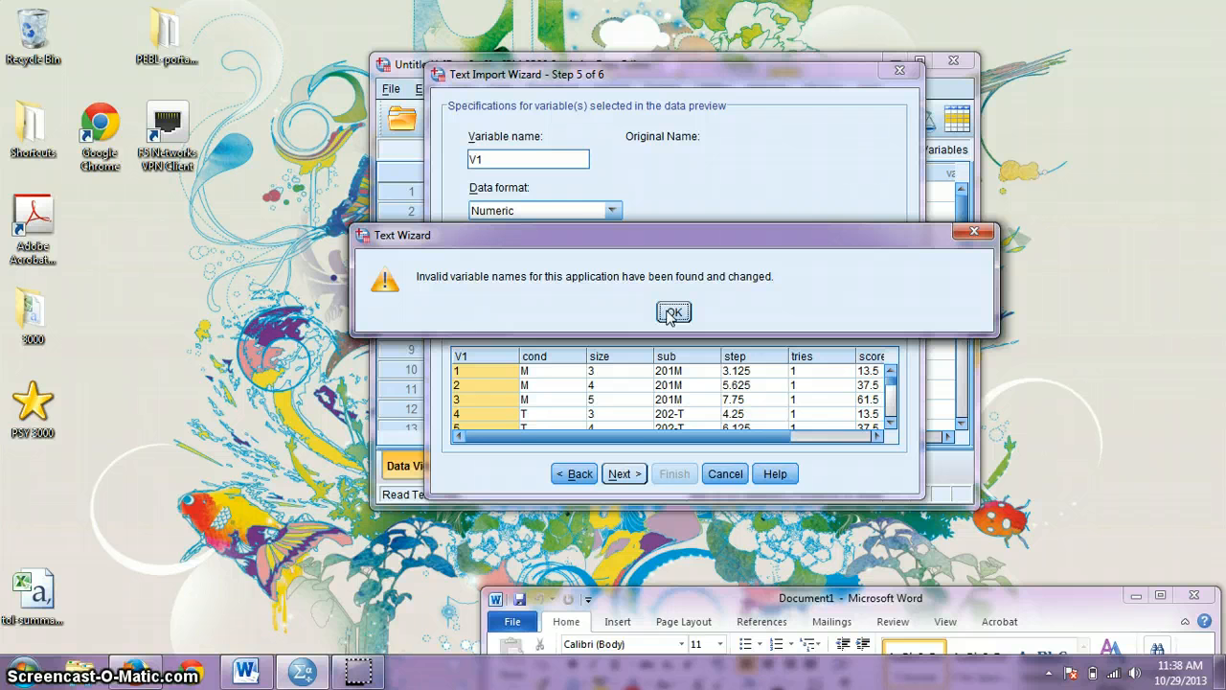
left_click(672, 313)
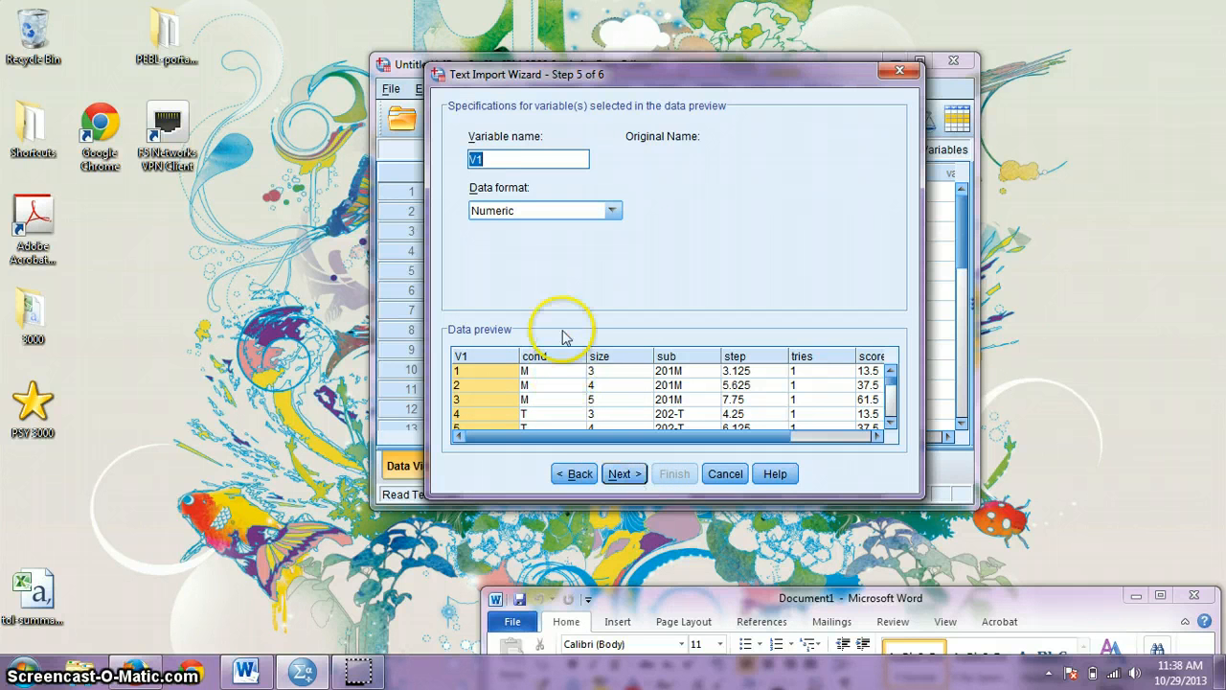
left_click(536, 369)
left_click(621, 369)
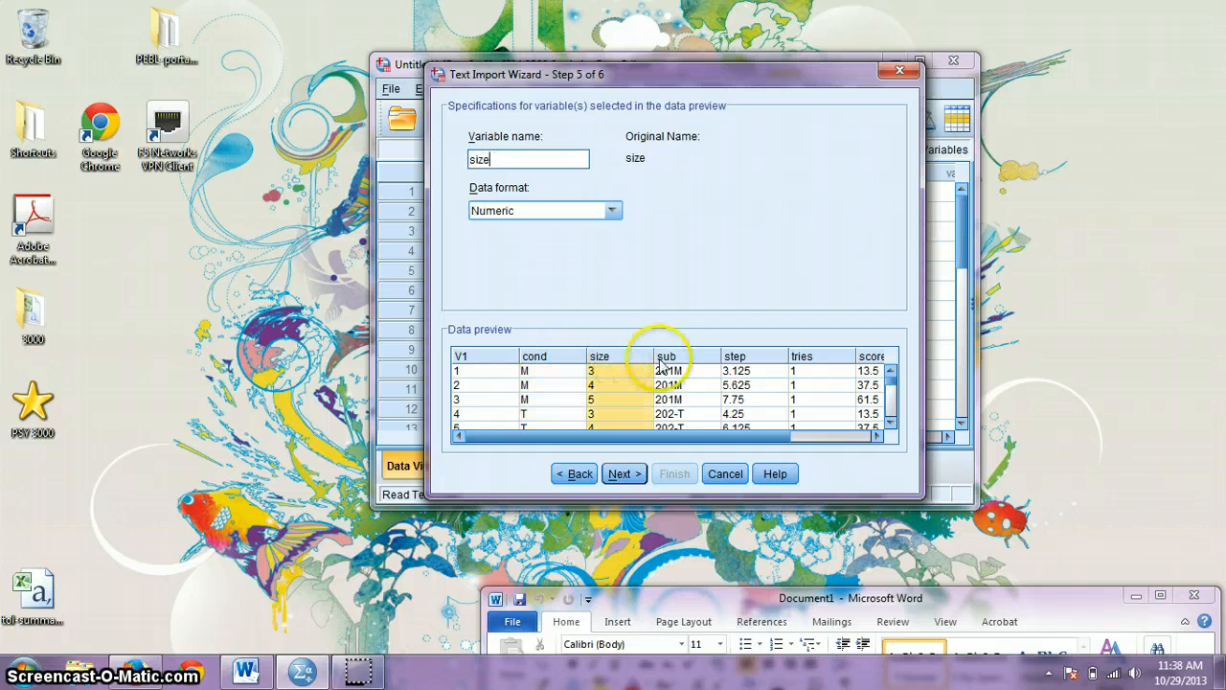
left_click(687, 364)
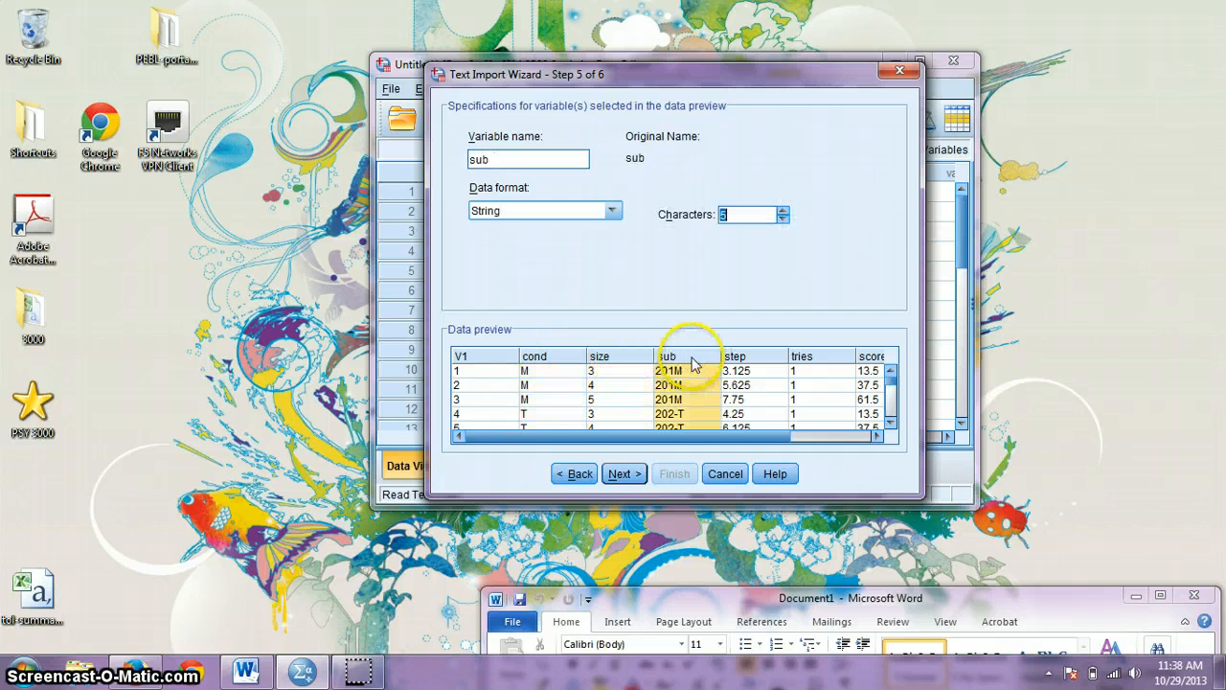
left_click(800, 364)
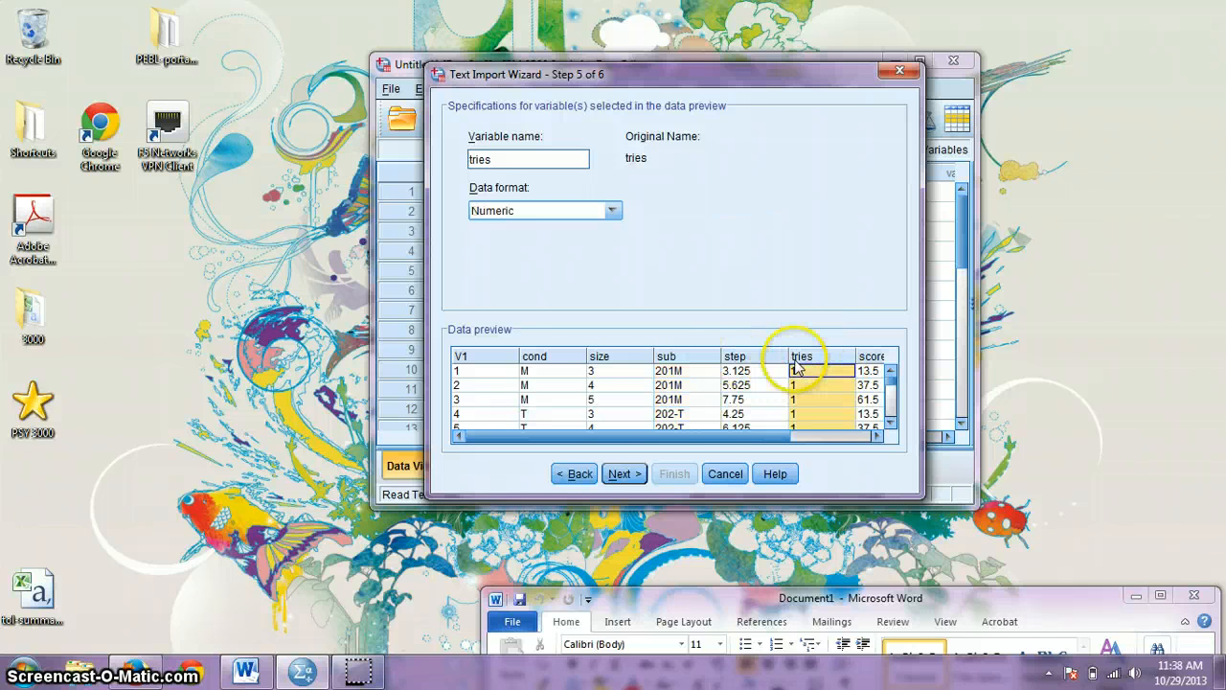
left_click(623, 475)
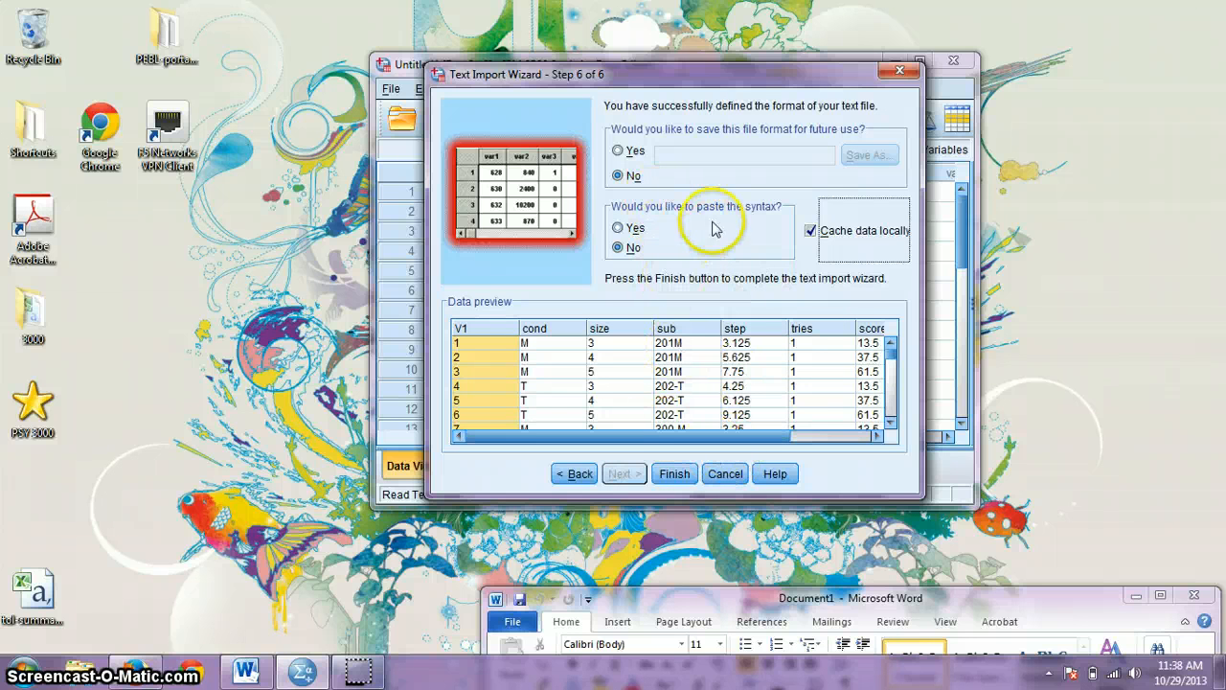
left_click(674, 474)
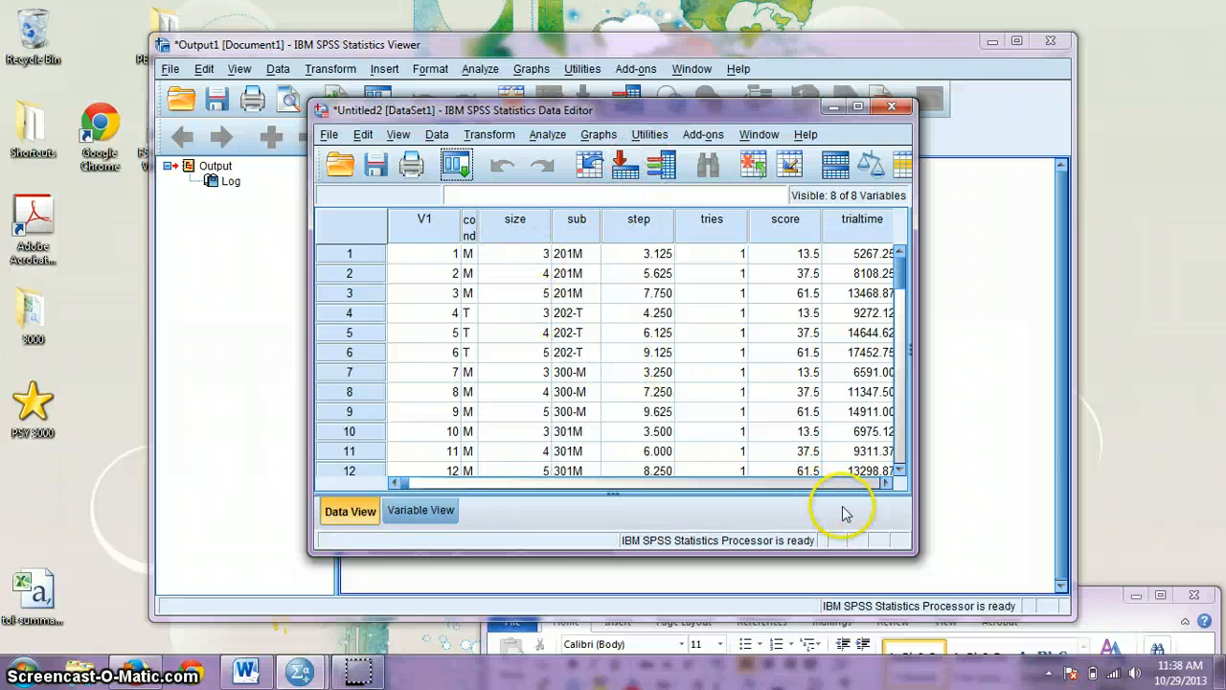
Step: Widen the cond column to fit its name and enlarge the Data Editor window
left_click_drag(912, 550, 1094, 553)
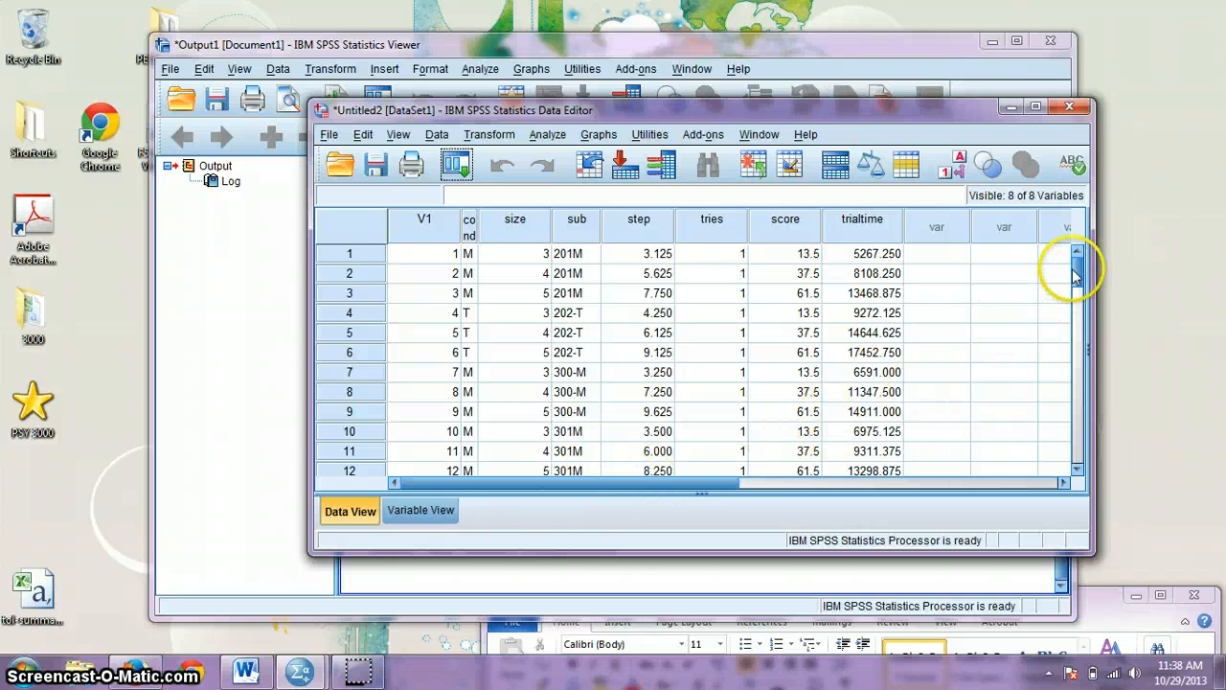
left_click_drag(1078, 266, 1053, 241)
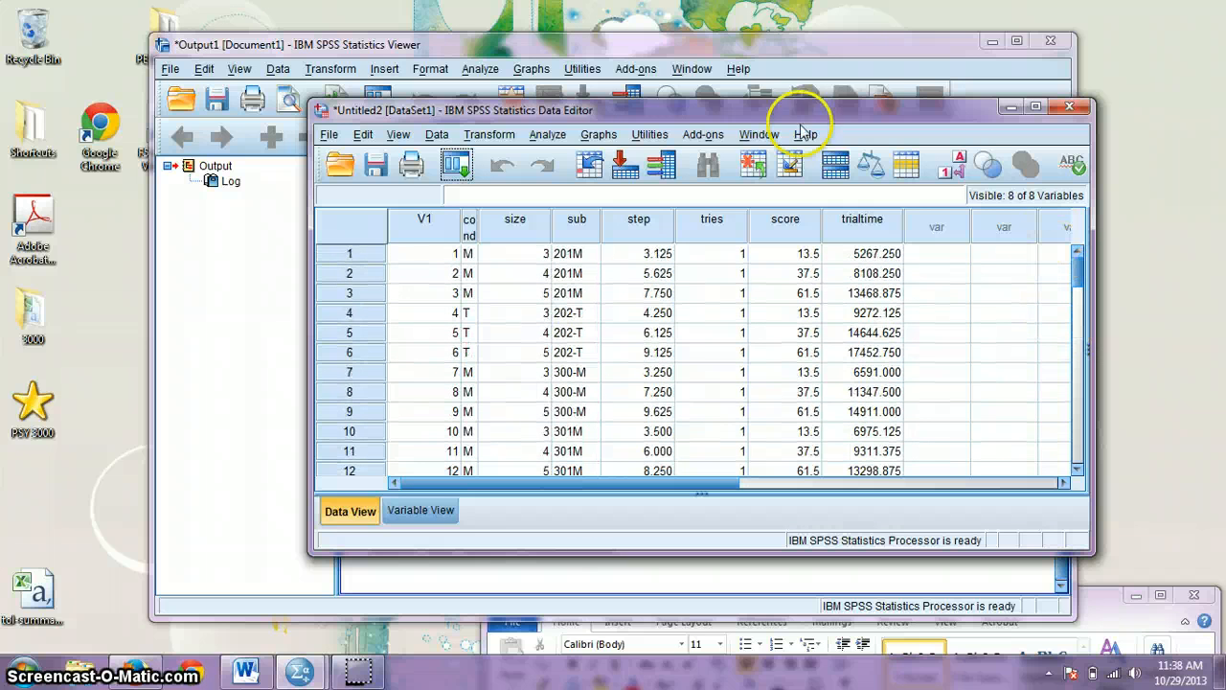
left_click_drag(616, 104, 536, 8)
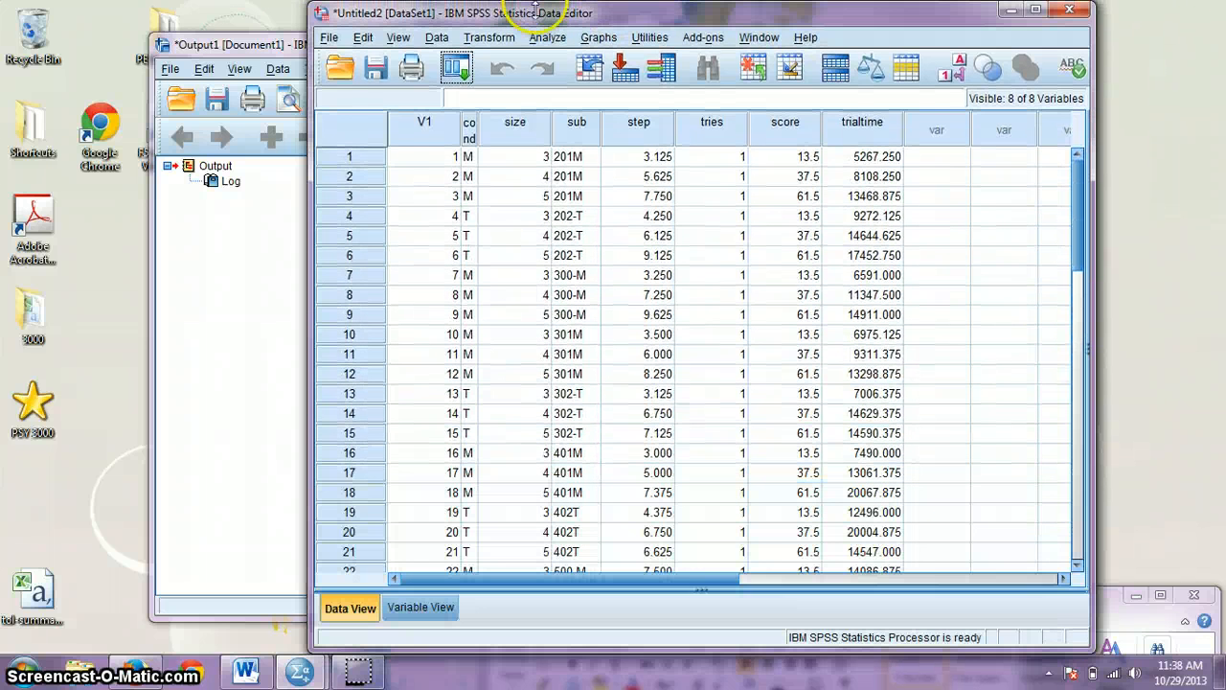
left_click_drag(1081, 202, 1076, 168)
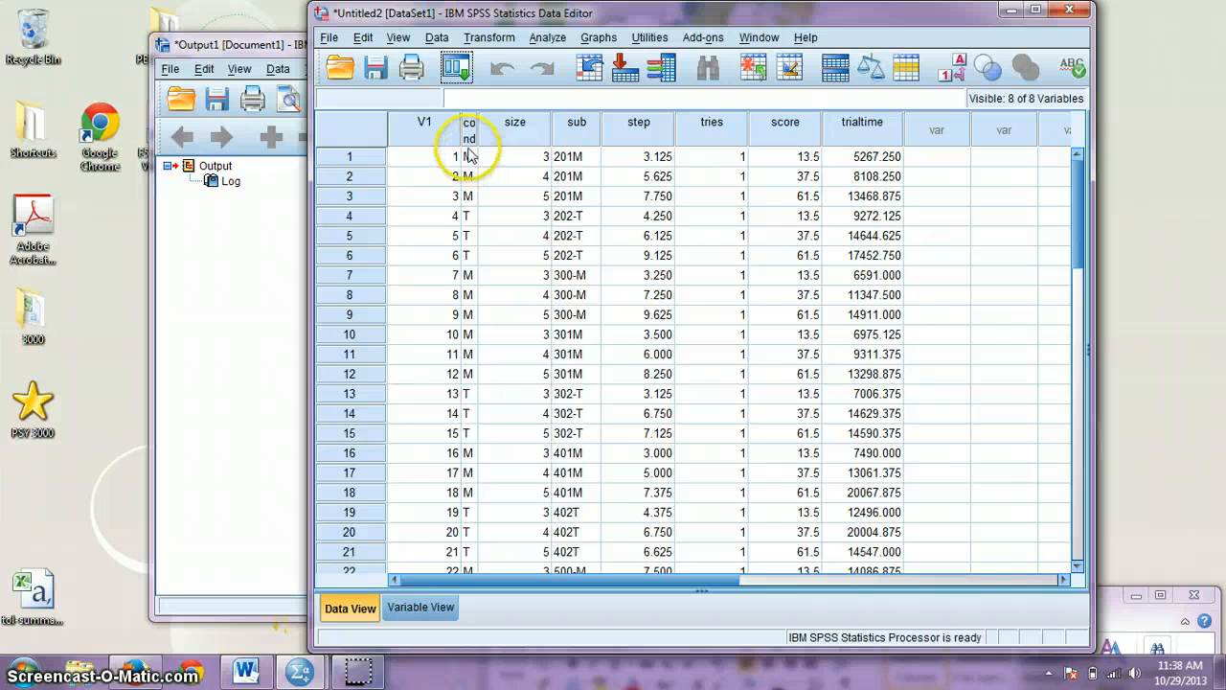
mouse_move(475, 120)
left_mouse_down()
mouse_move(516, 120)
mouse_move(494, 119)
left_mouse_up()
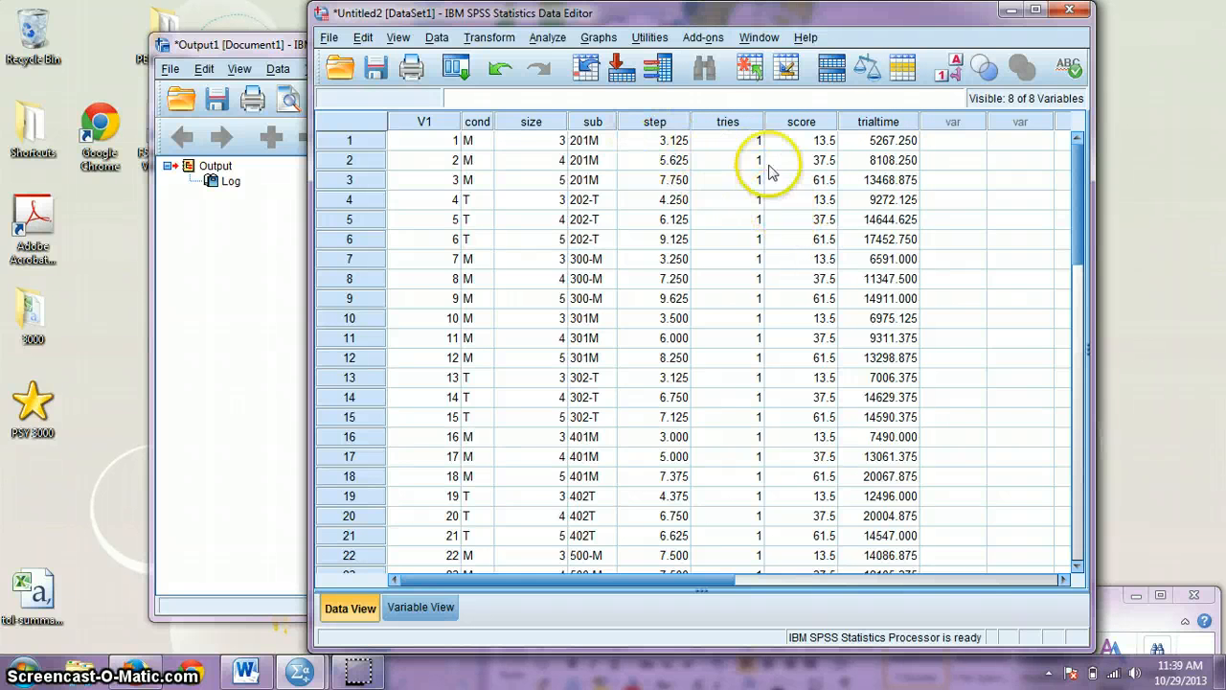
left_click_drag(705, 16, 667, 73)
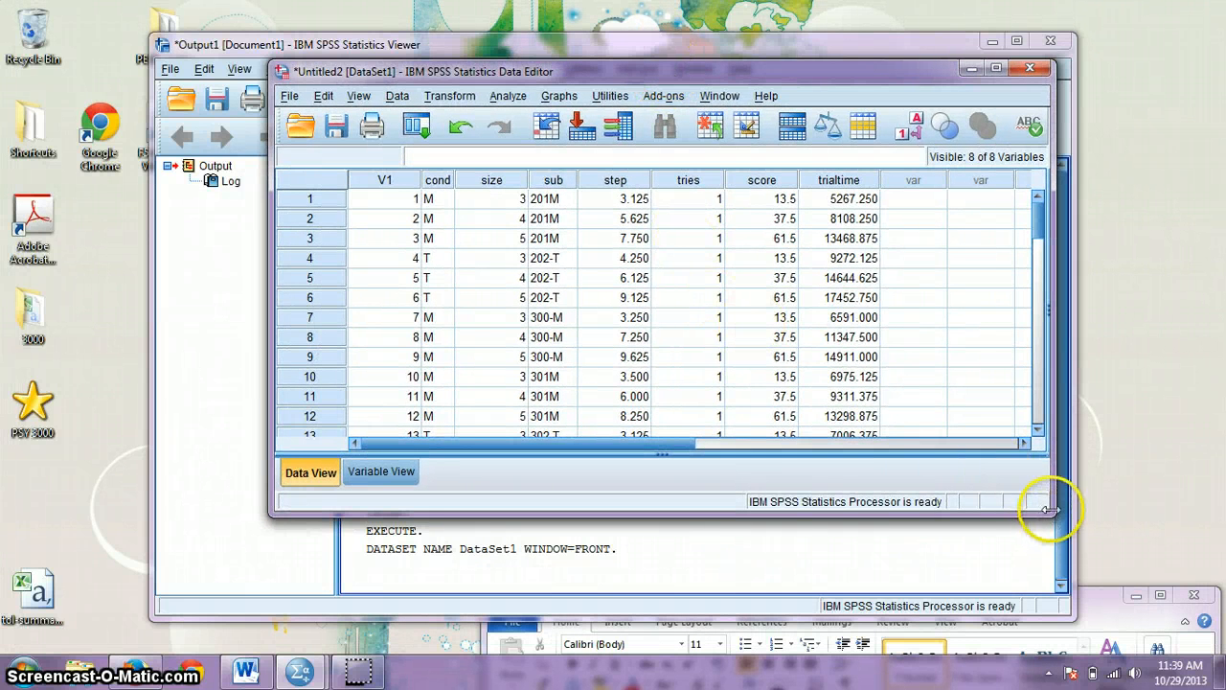
left_click_drag(1050, 511, 1152, 580)
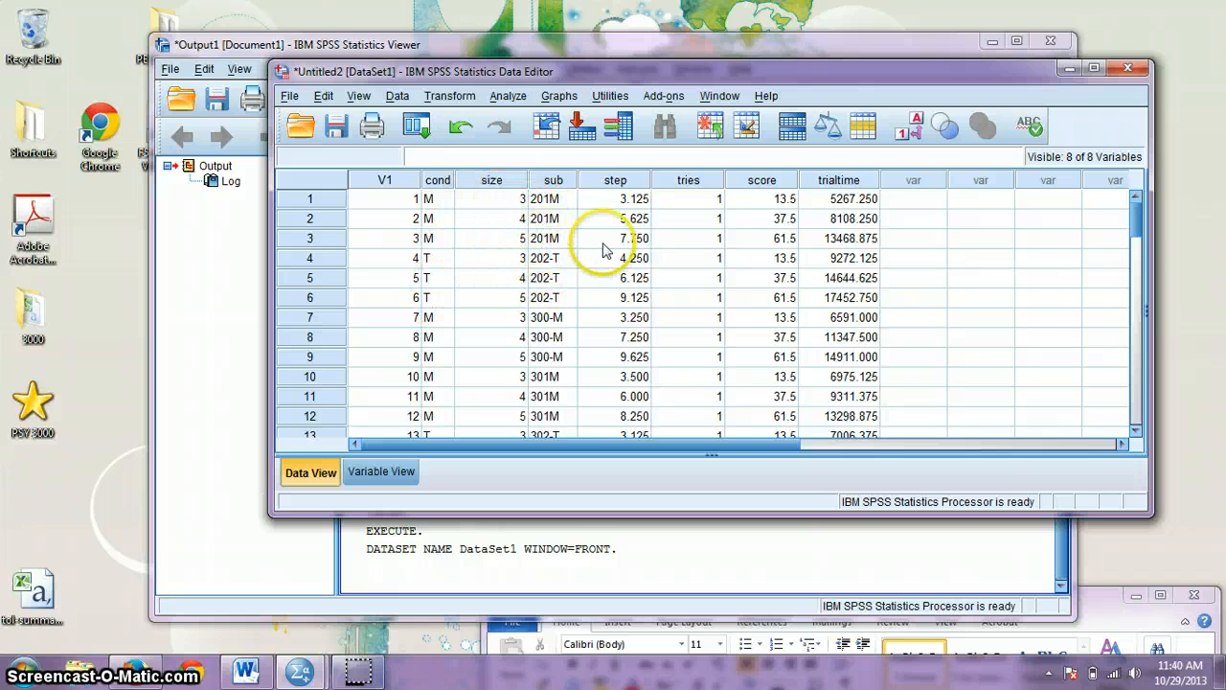
Step: Open Analyze > Compare Means > Independent-Samples T Test
left_click(510, 98)
mouse_move(515, 165)
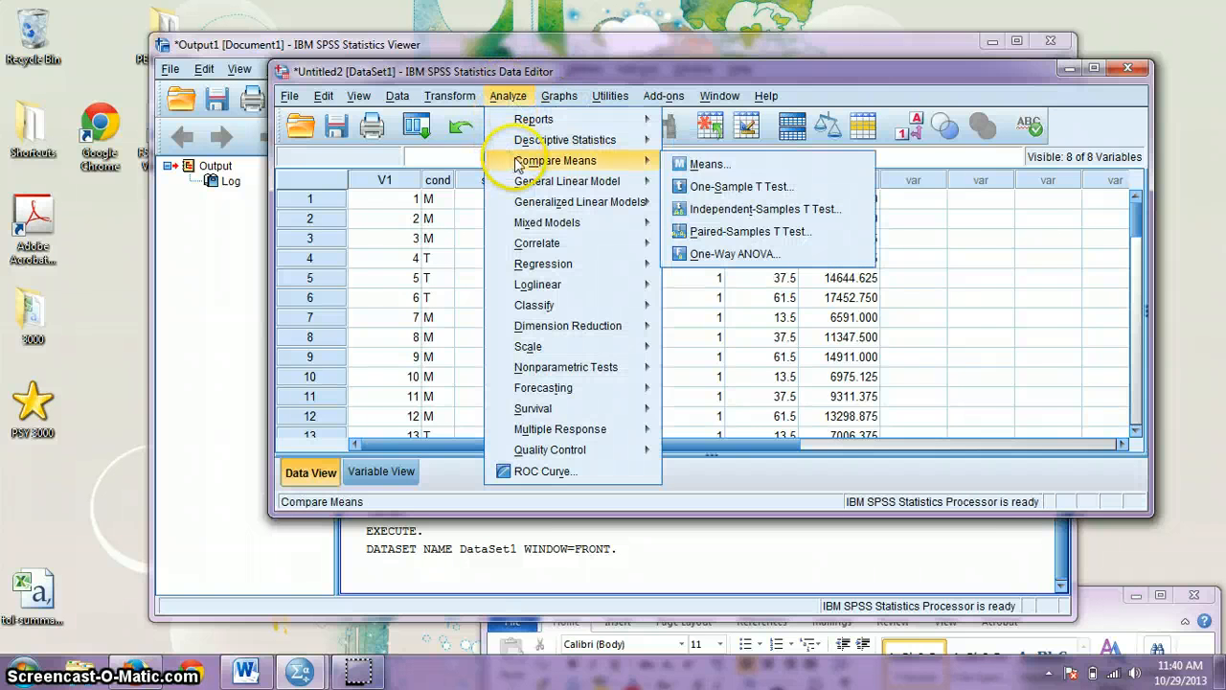
left_click(766, 210)
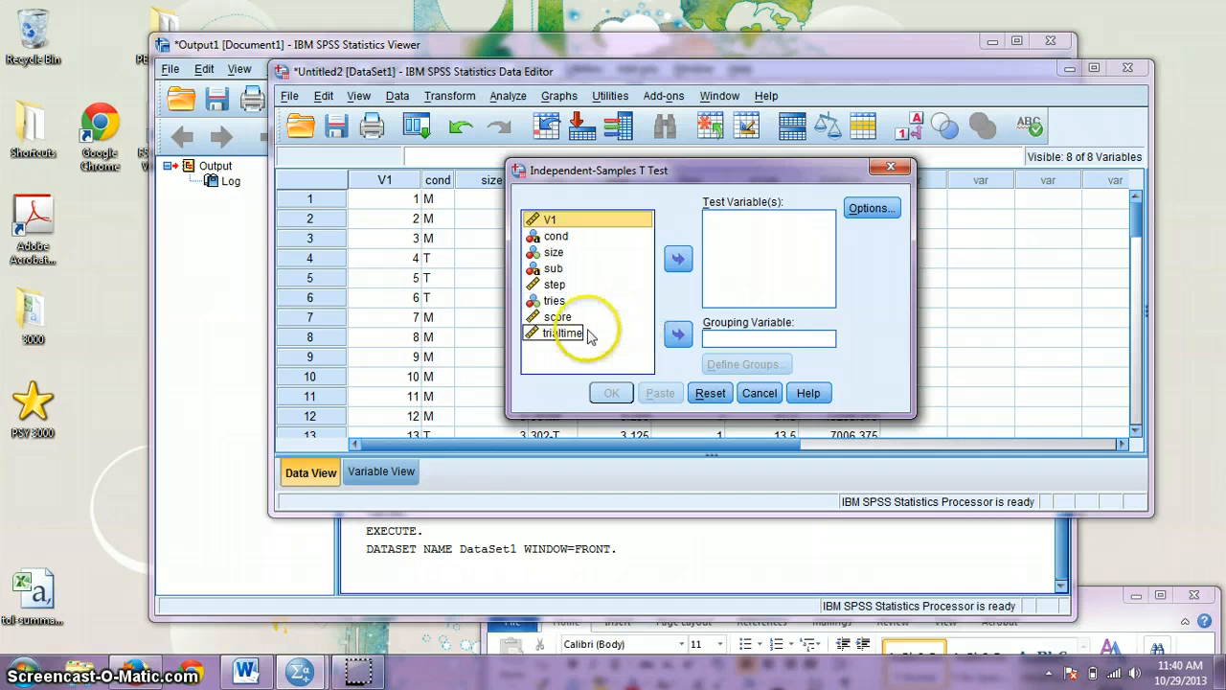
Step: Make step and trialtime the test variables and size the grouping variable
left_click(556, 285)
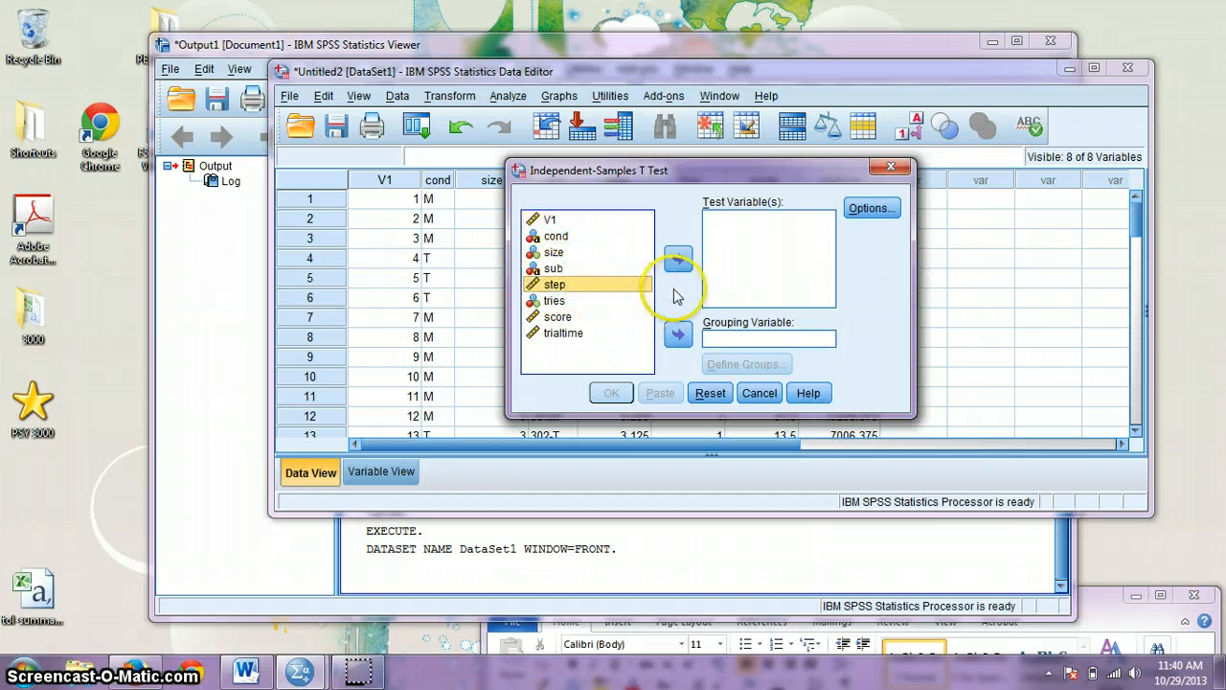
left_click(678, 258)
left_click(563, 316)
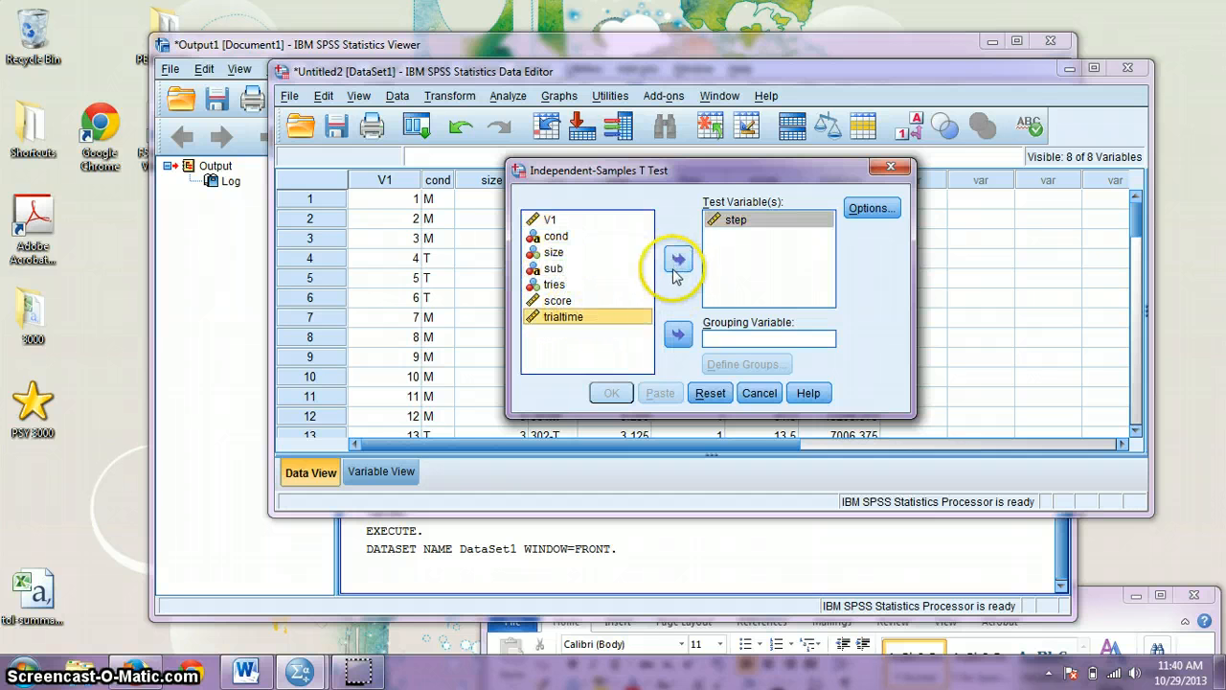
left_click(676, 267)
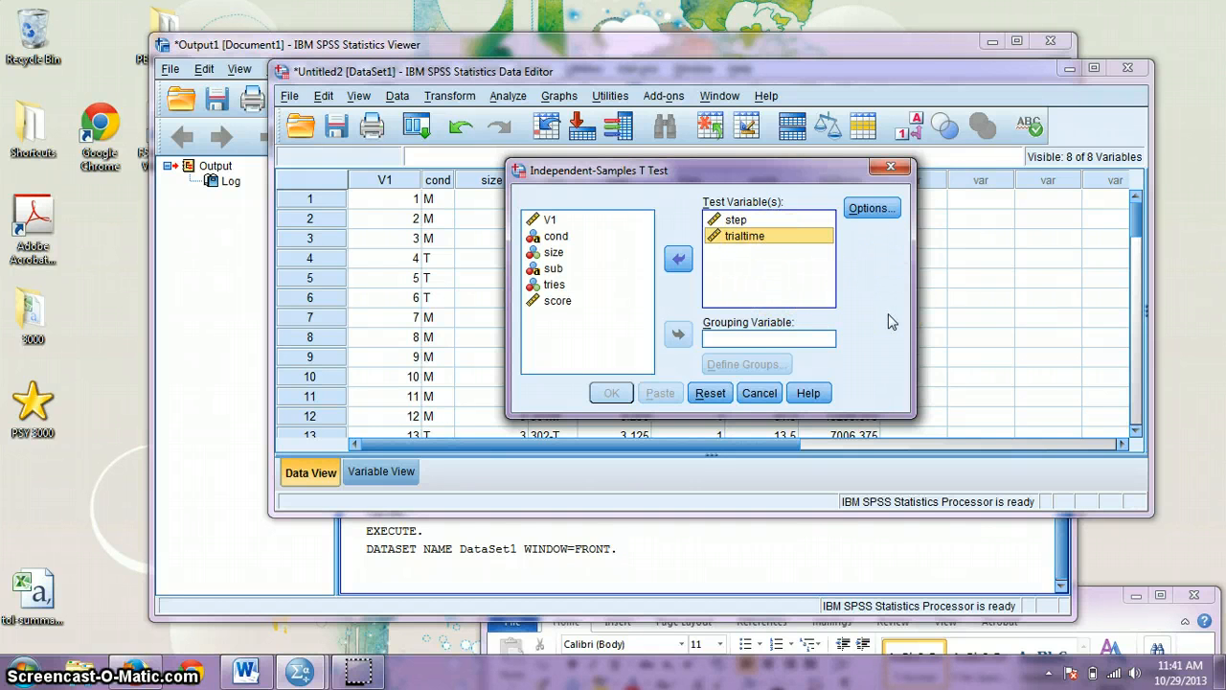
left_click(763, 331)
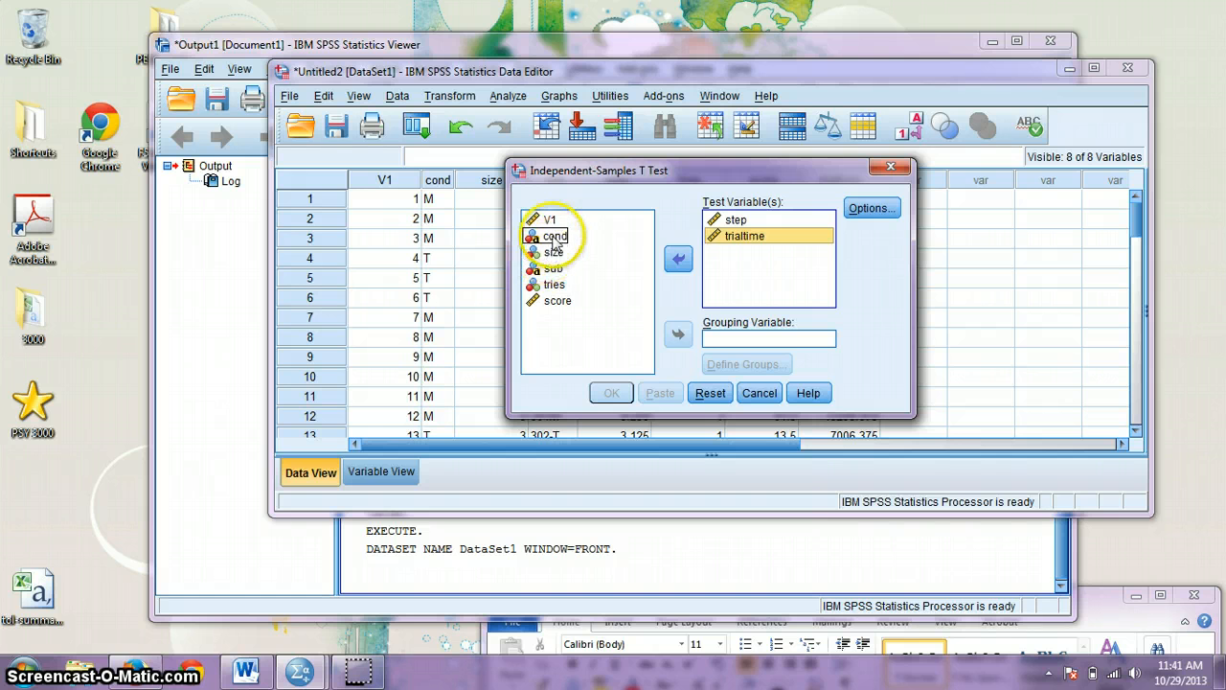
left_click(557, 238)
left_click(545, 254)
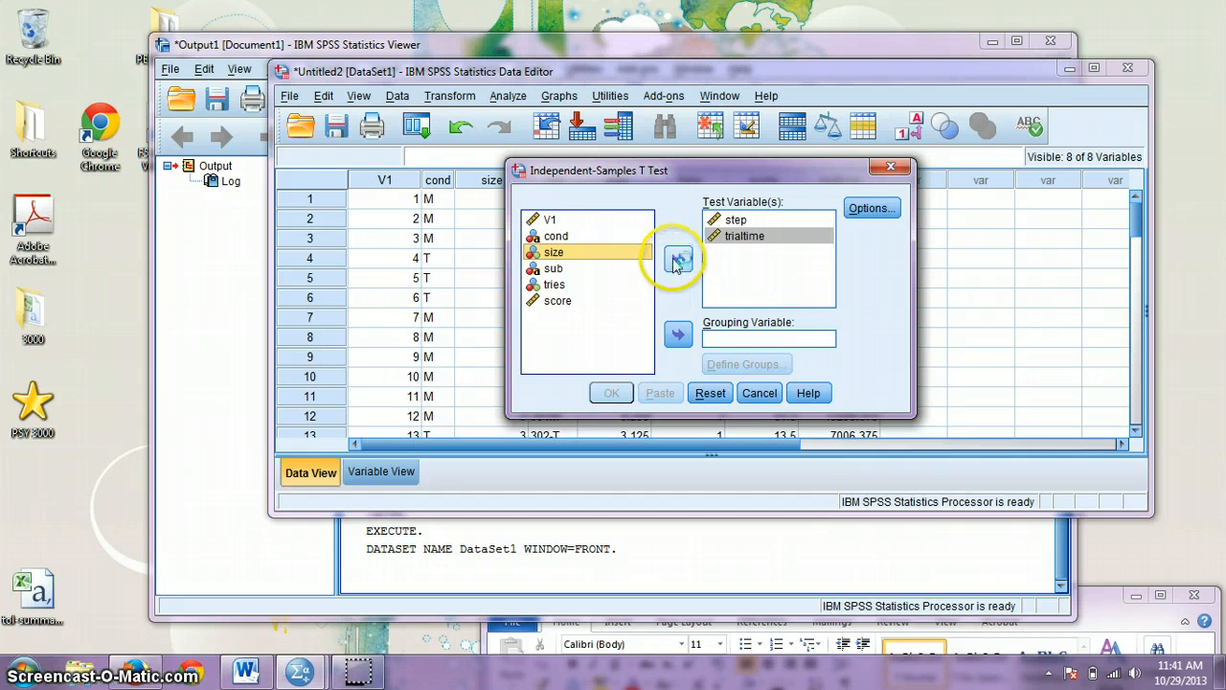
left_click(677, 260)
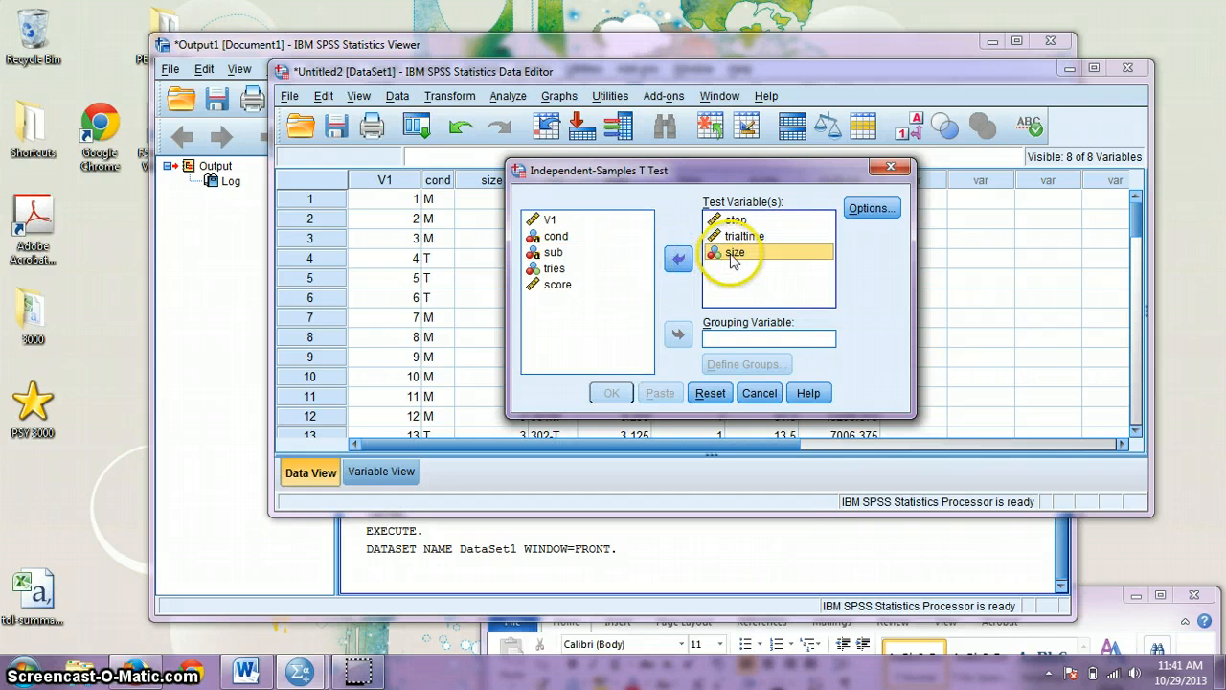
left_click(678, 261)
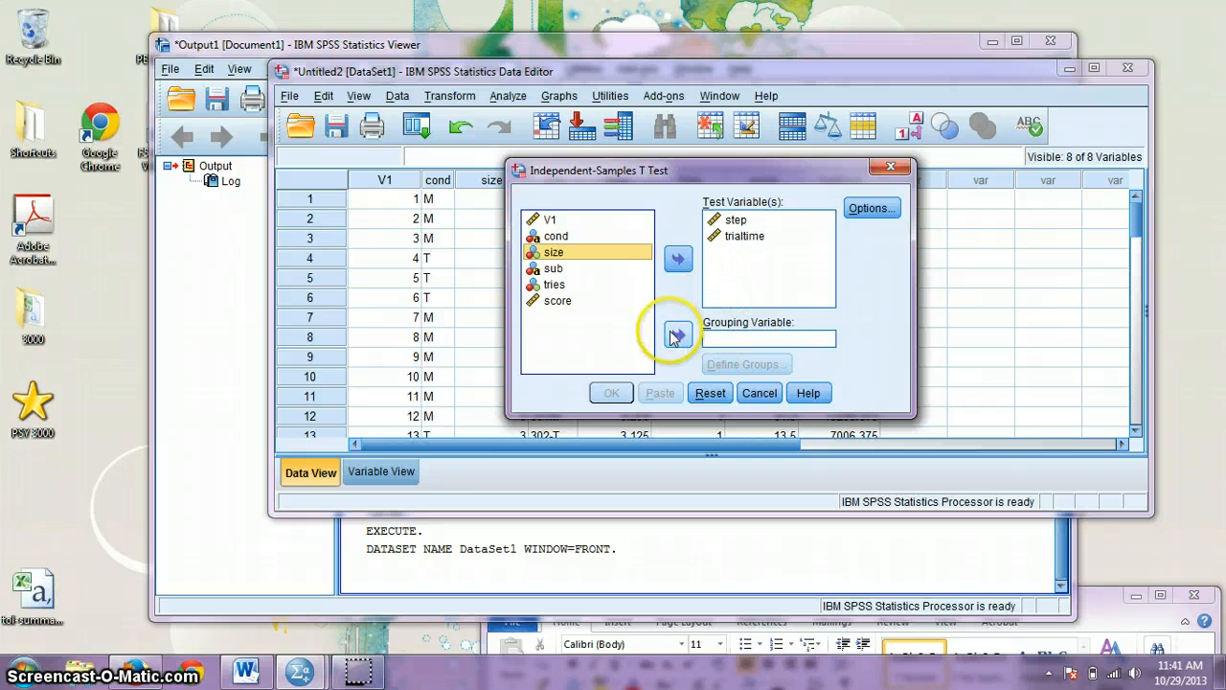
left_click(679, 333)
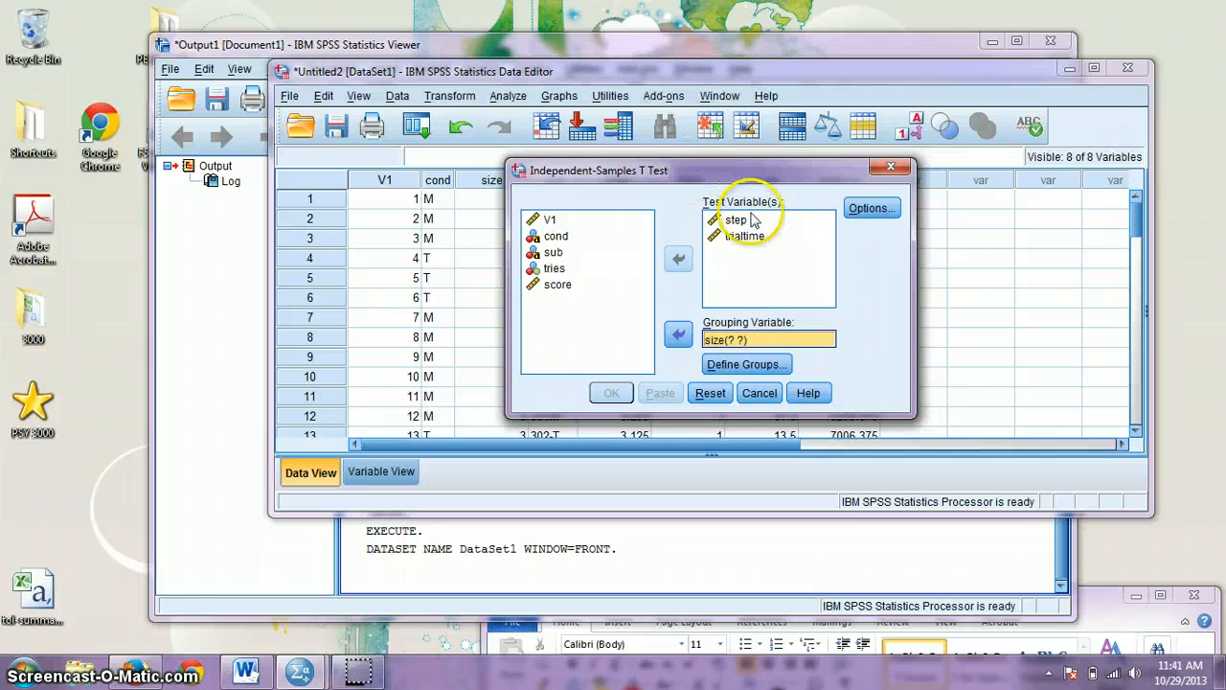
Step: Define size groups as 3 and 4 and run the t test
left_click_drag(698, 178, 807, 230)
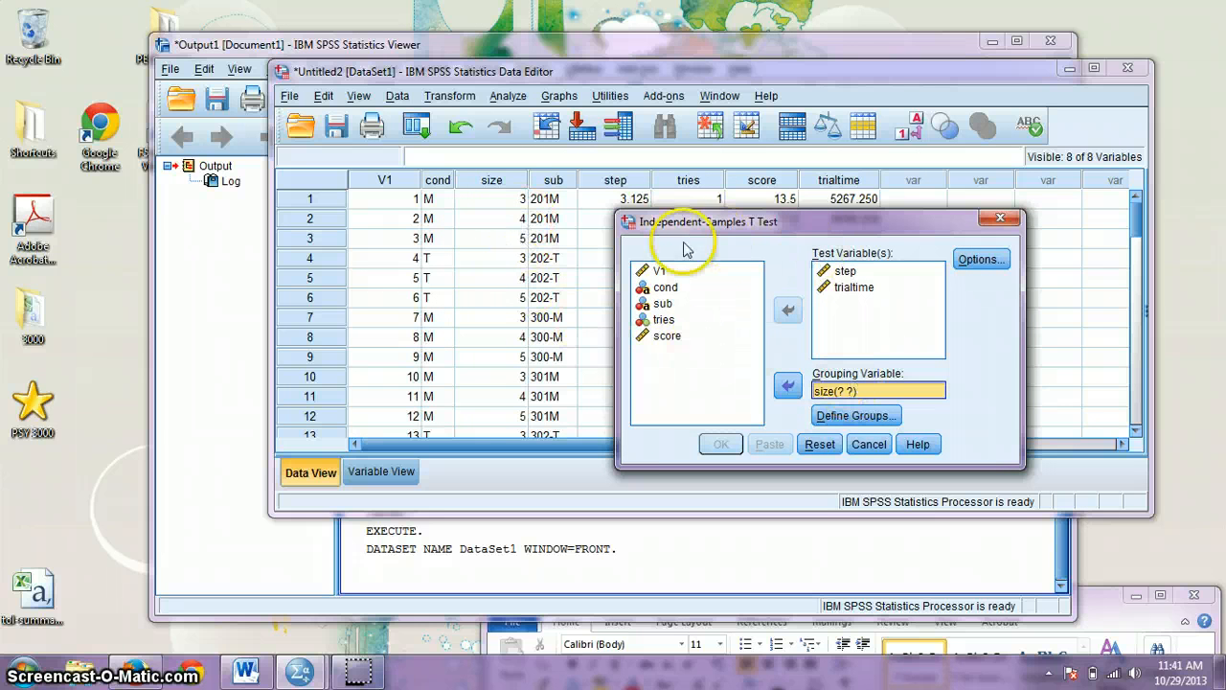
left_click(873, 417)
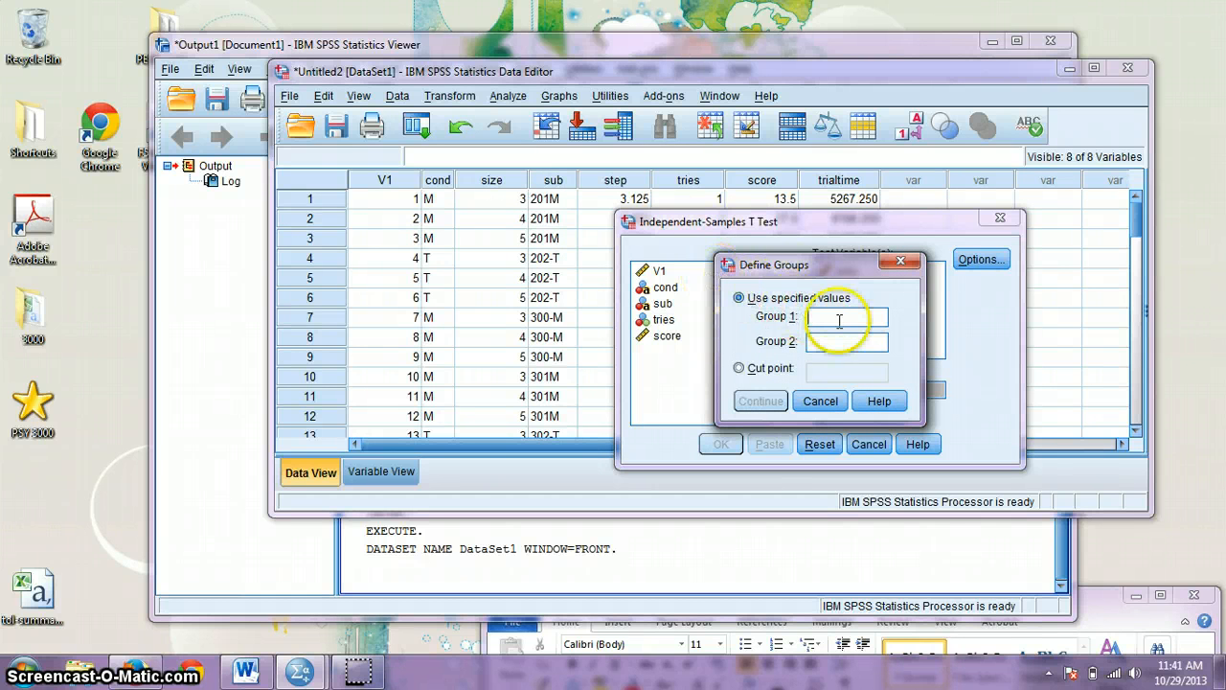
type("3")
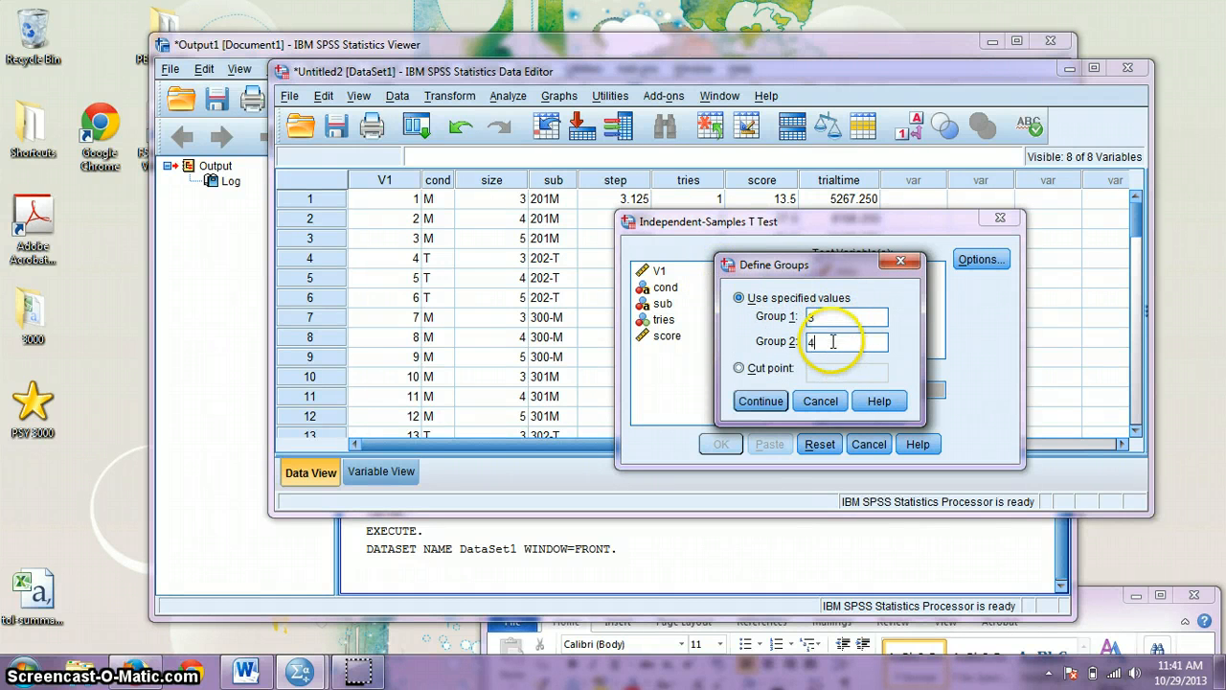
left_click(832, 341)
type("4")
left_click(761, 400)
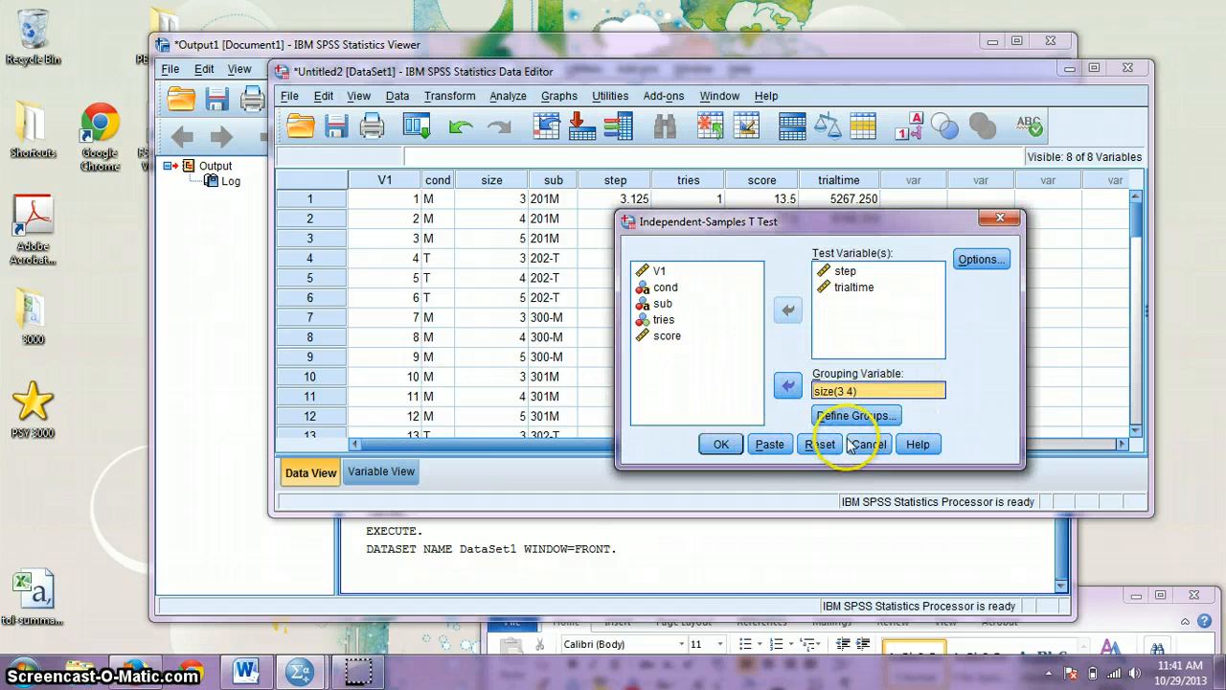
left_click(720, 443)
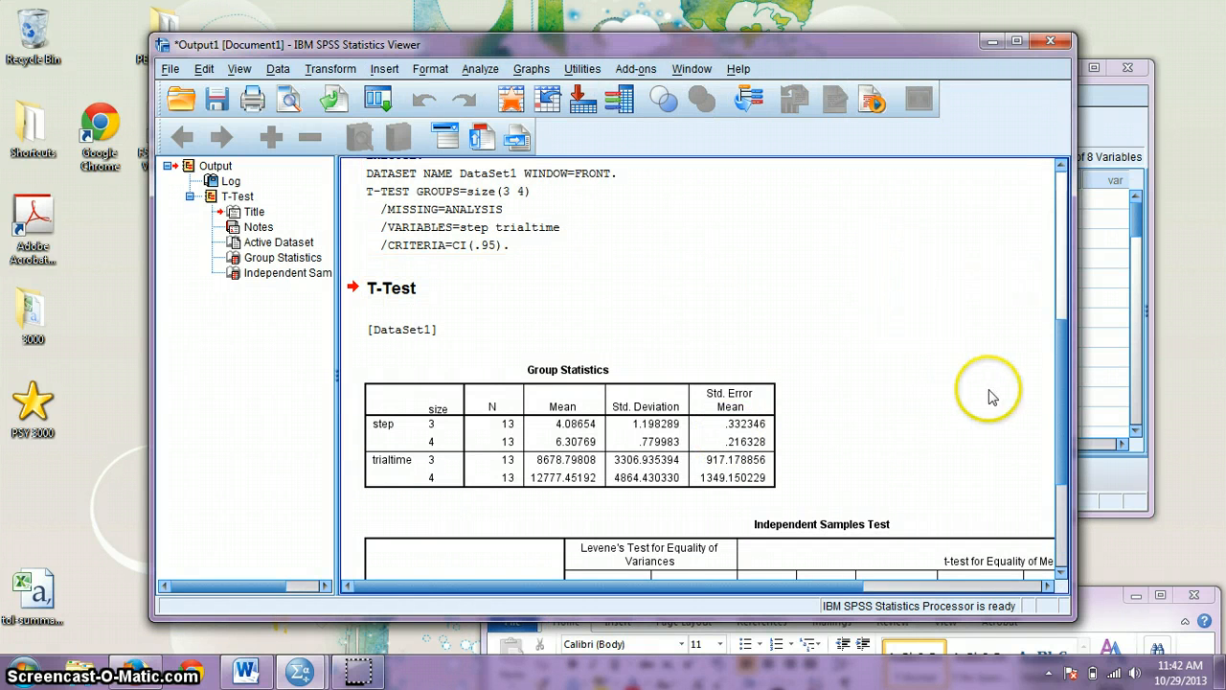
Step: Widen and shift the Viewer left, then select the Independent Samples Test table
scroll(1063, 394, "down", 3)
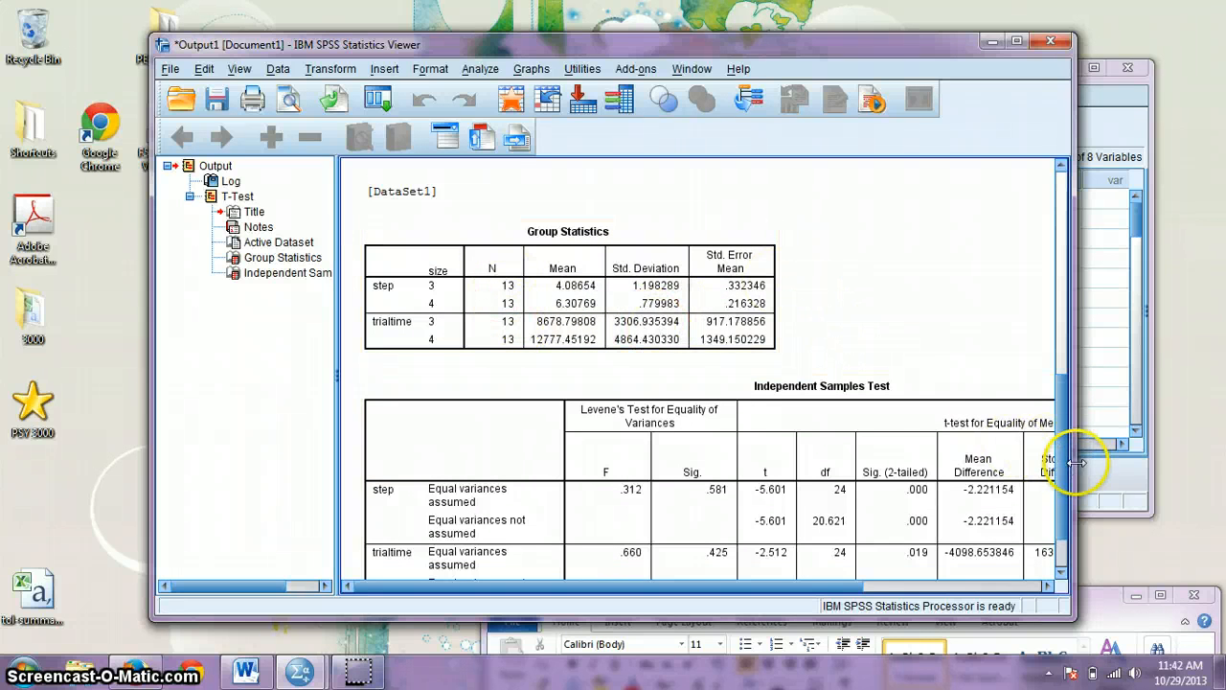
left_click_drag(1076, 462, 1173, 486)
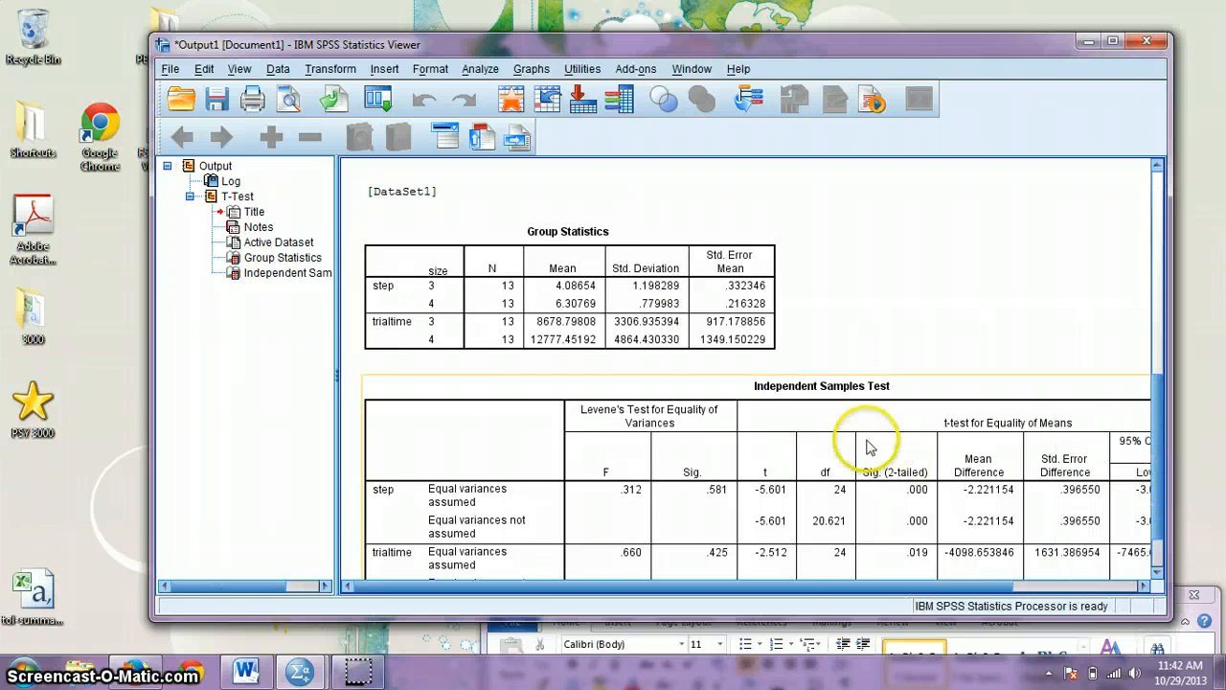
left_click_drag(700, 51, 579, 50)
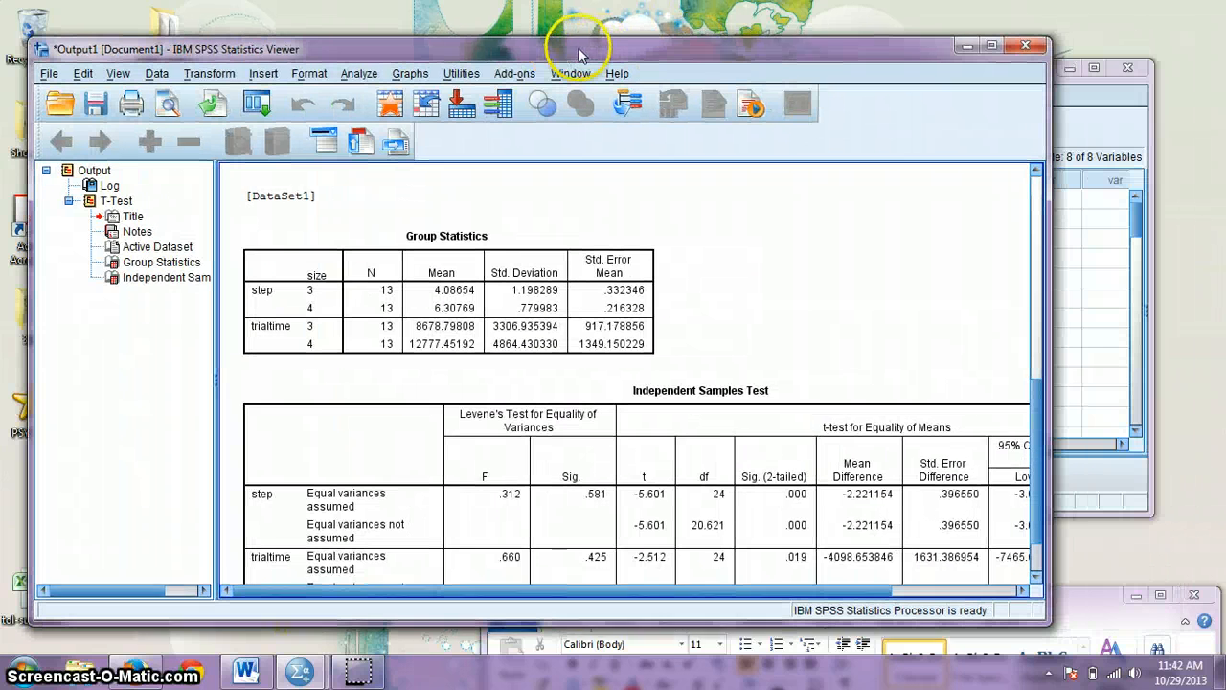
left_click_drag(1042, 414, 1019, 501)
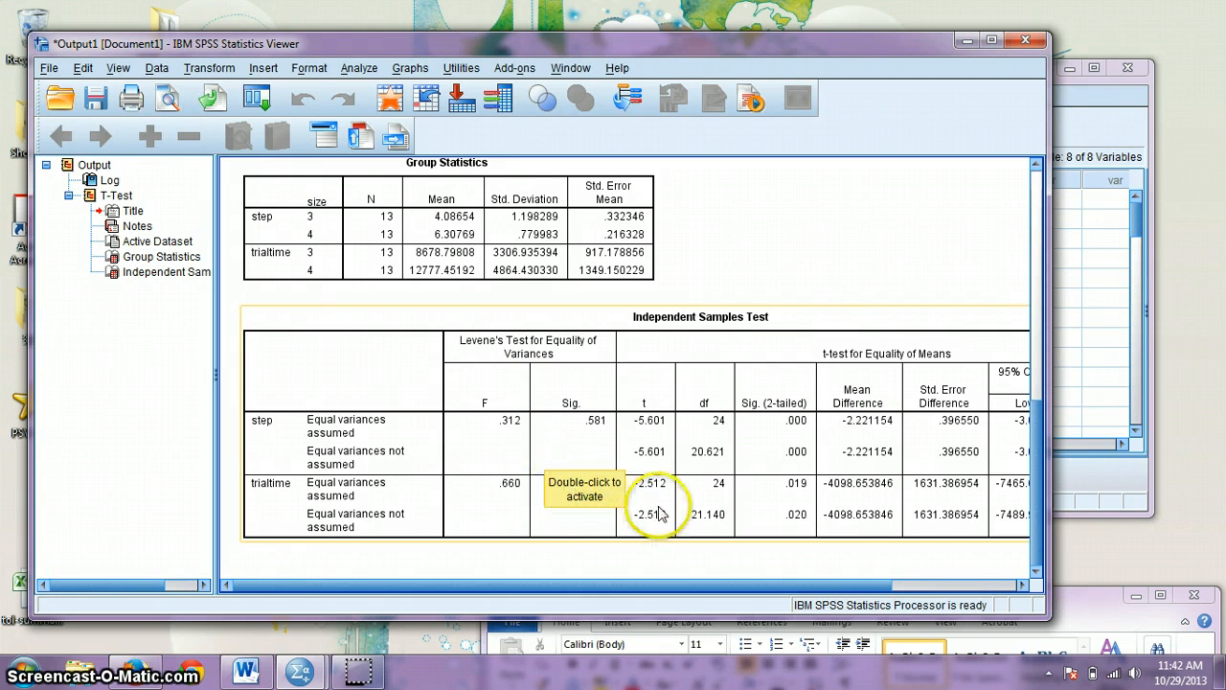
left_click(595, 554)
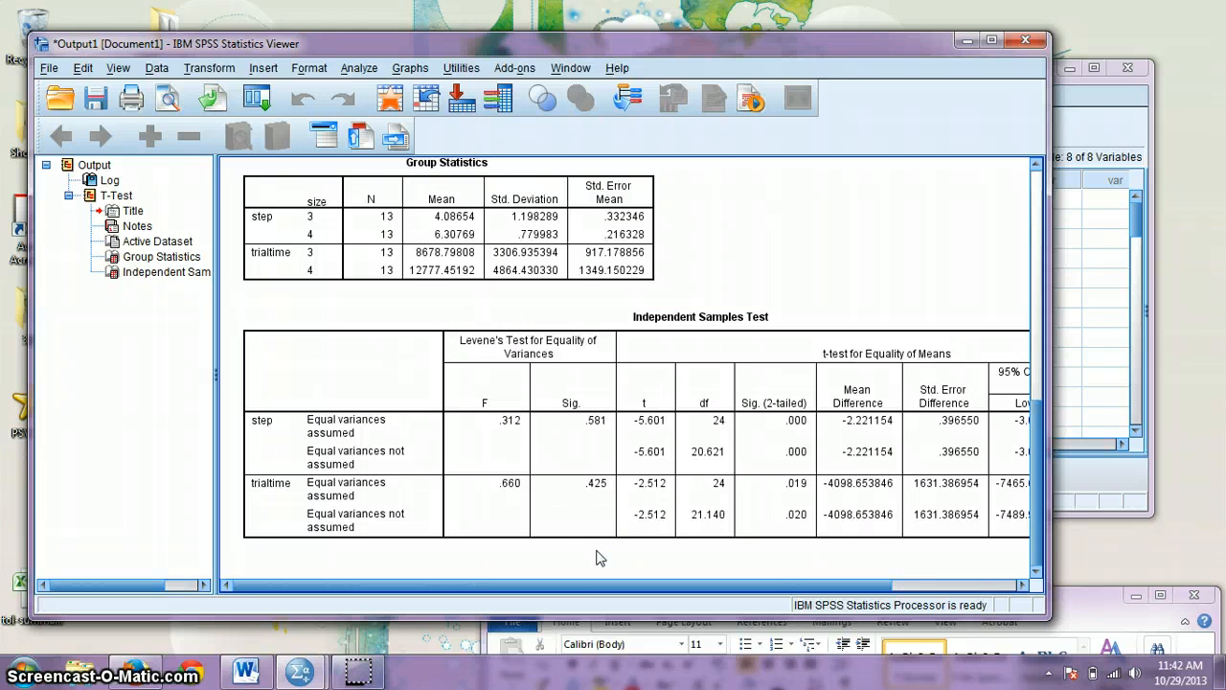
left_click(589, 468)
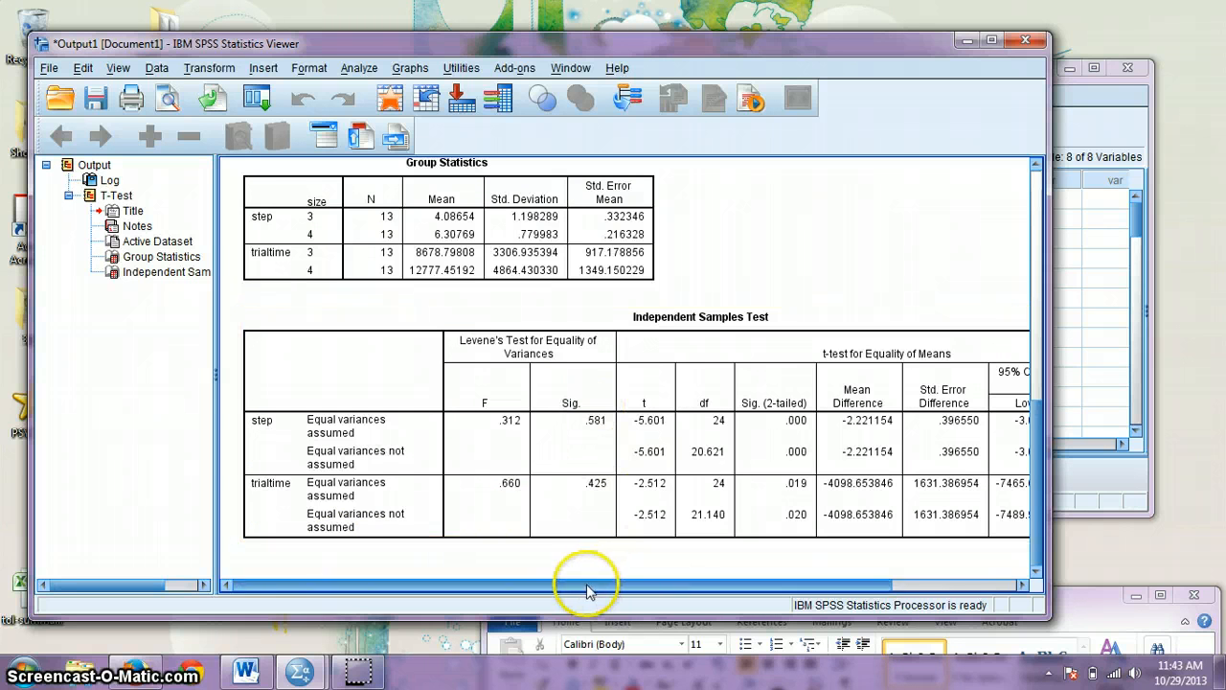
Step: Copy the Independent Samples Test table and place the blank Word document over the Viewer
left_click_drag(575, 582, 638, 582)
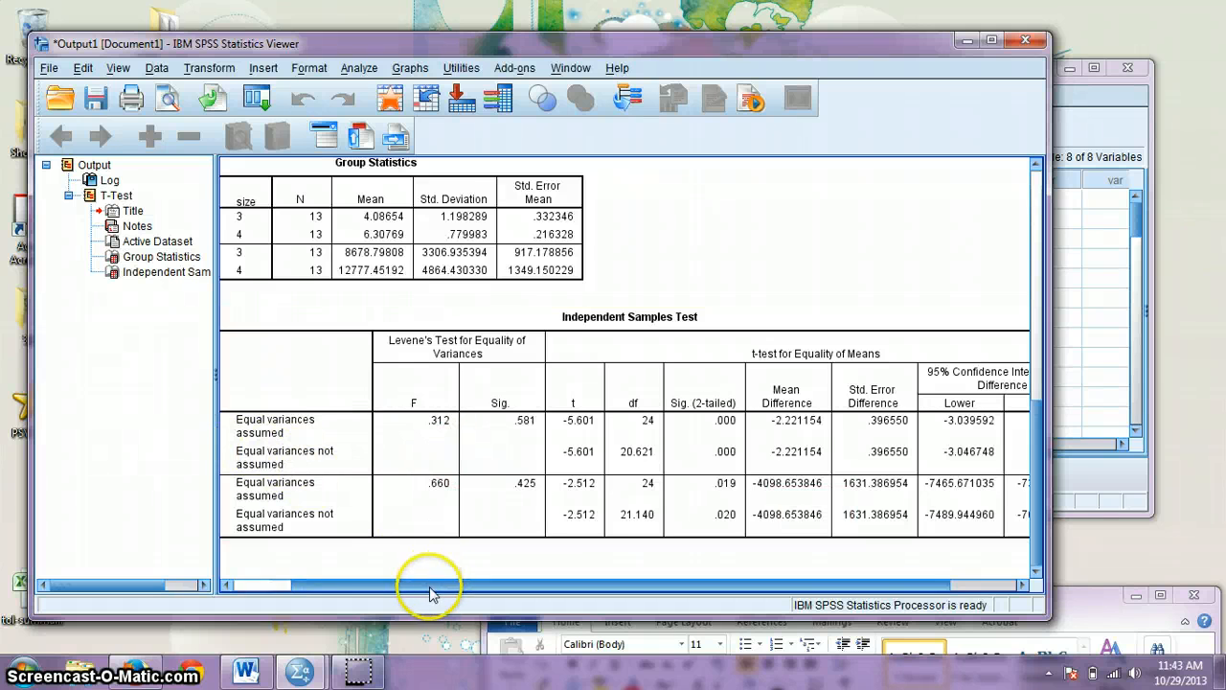
left_click_drag(416, 588, 355, 575)
left_click(608, 486)
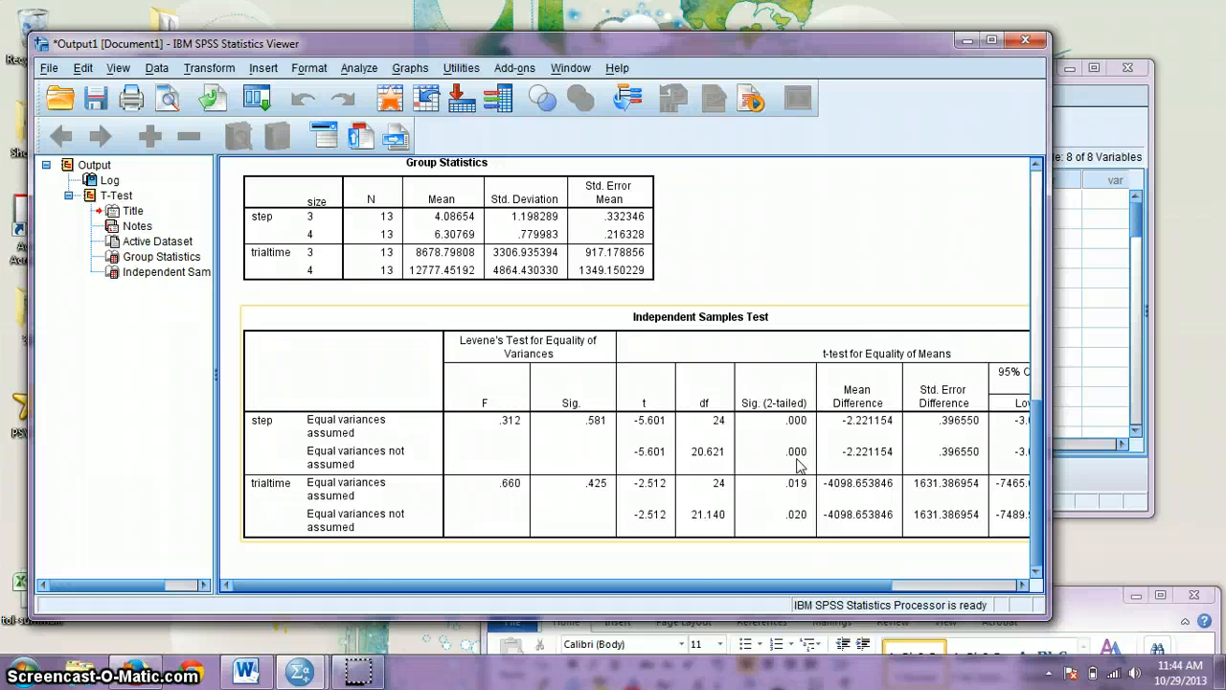
left_click(730, 323)
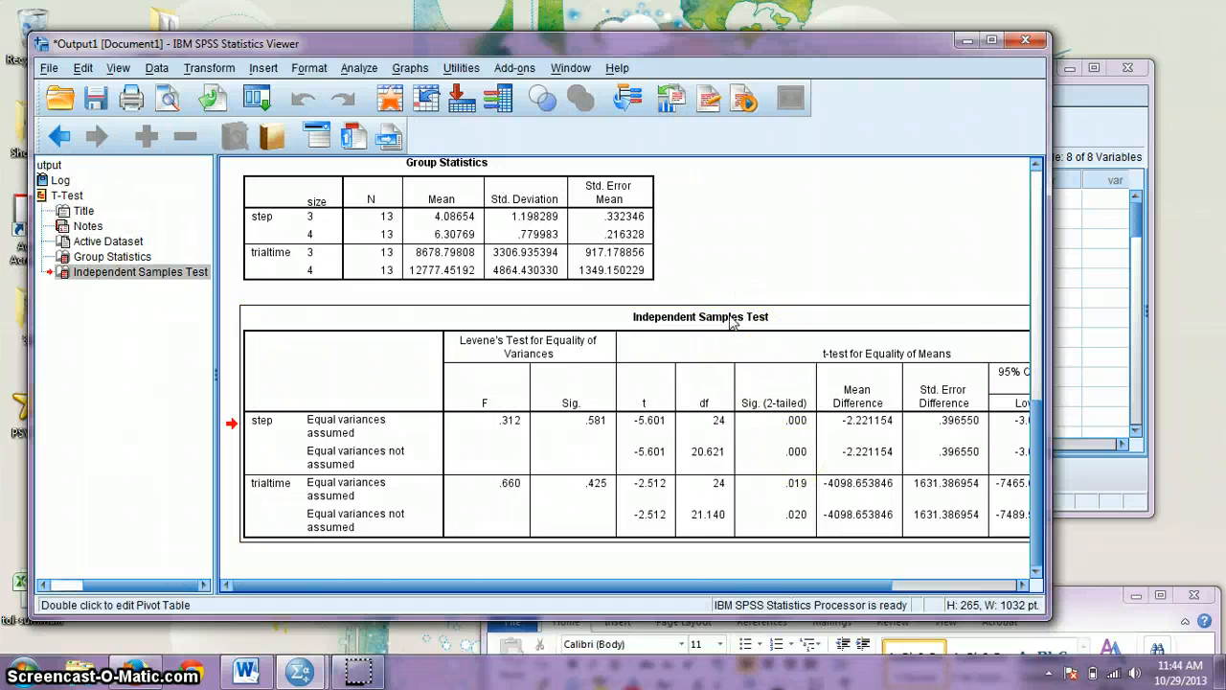
right_click(731, 322)
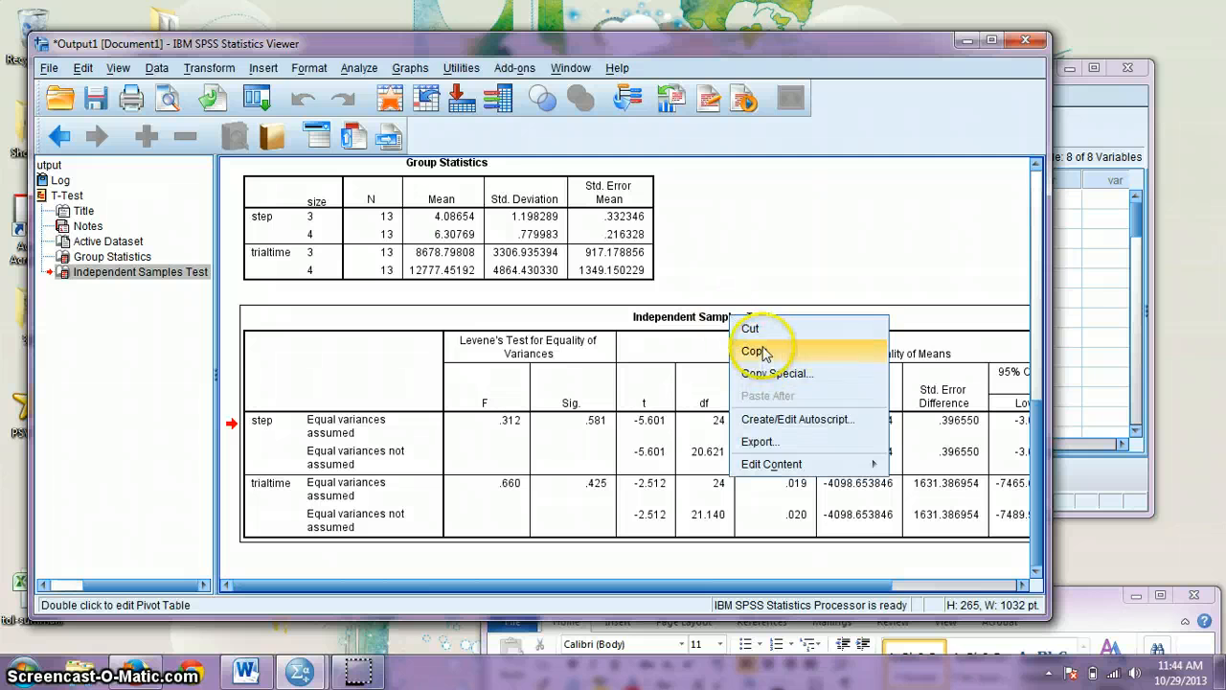
left_click(757, 348)
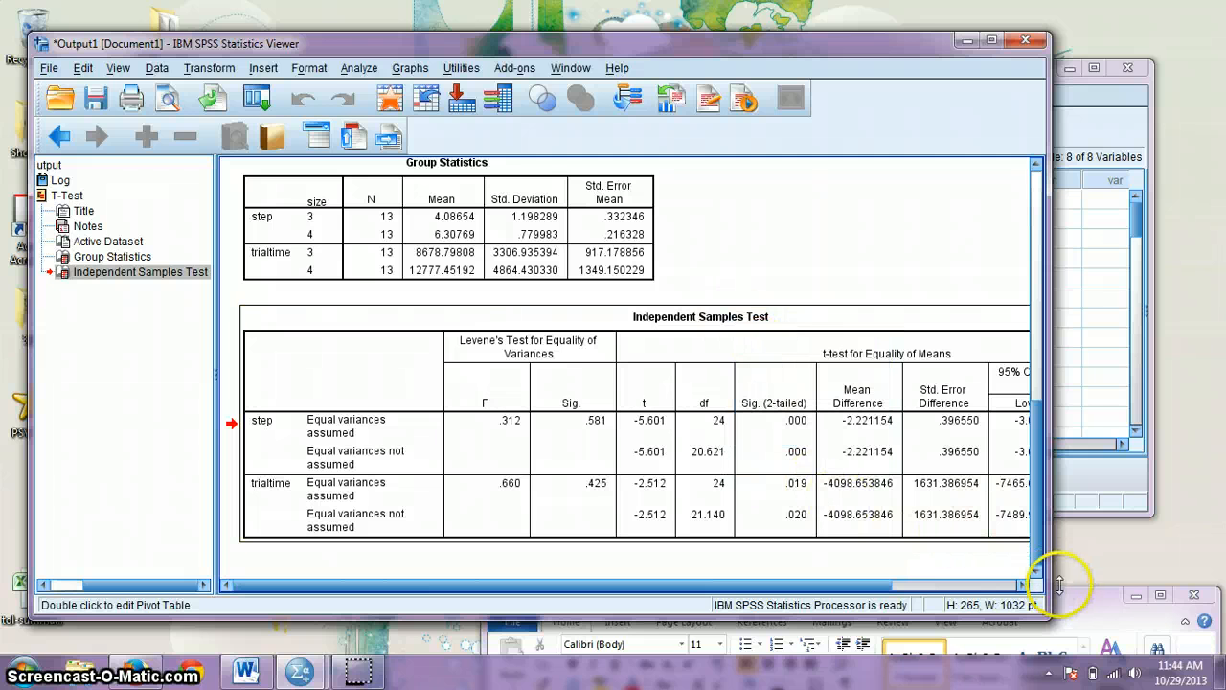
left_click_drag(1067, 597, 1001, 425)
left_click_drag(946, 191, 946, 139)
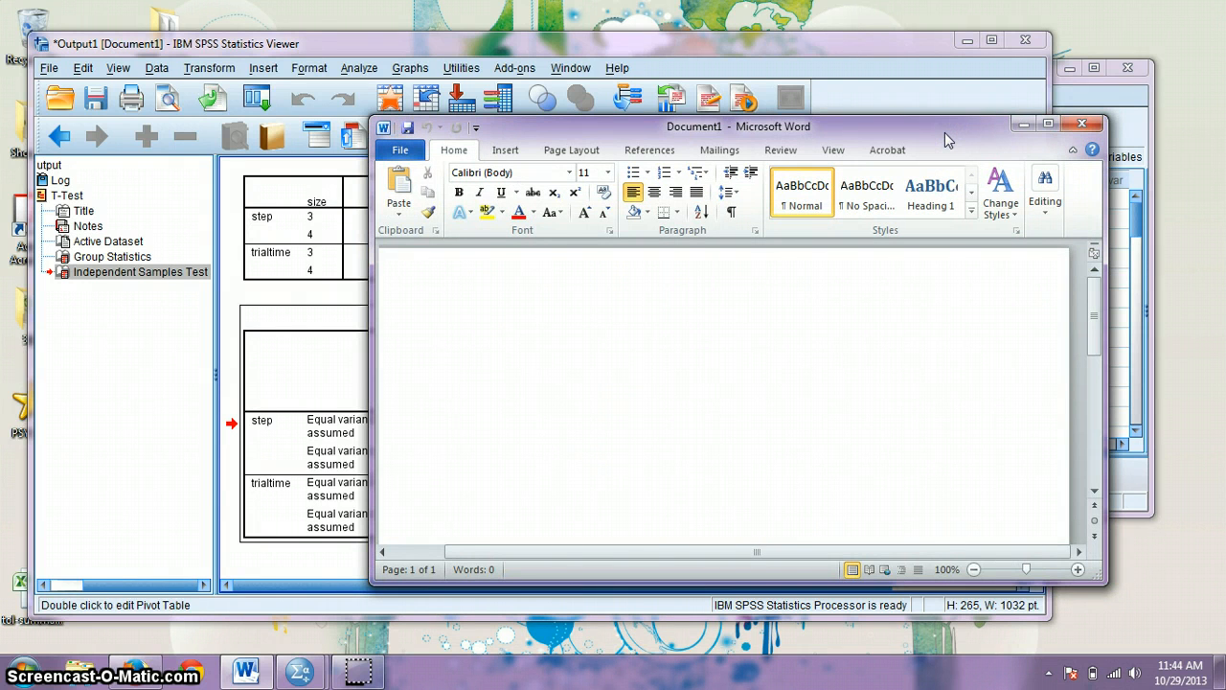
Step: Paste the Independent Samples Test table into the Word document and maximize the window
left_click(813, 309)
key("ctrl+v")
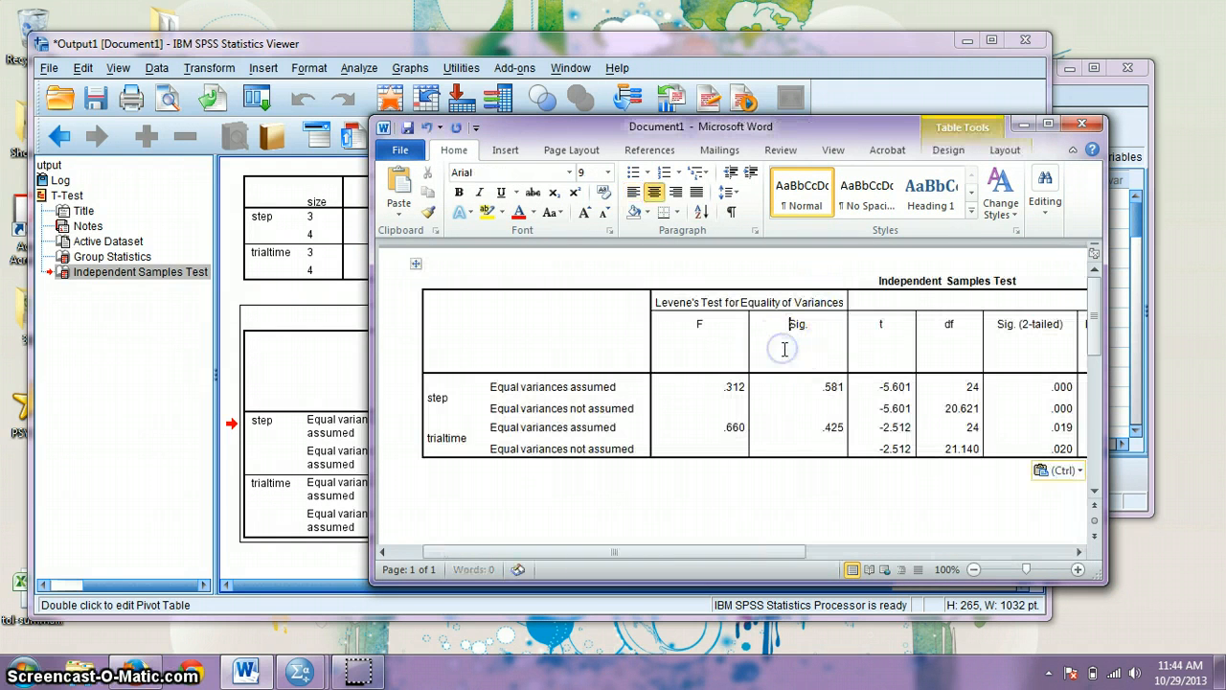
left_click(740, 517)
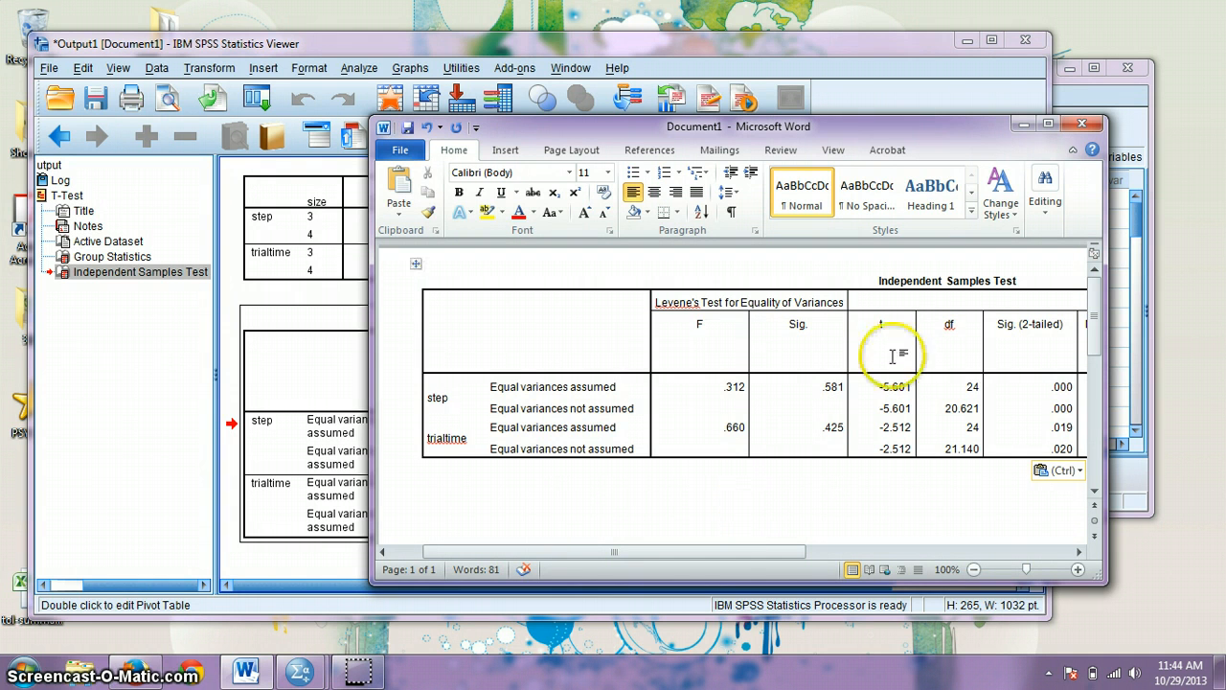
left_click(1048, 124)
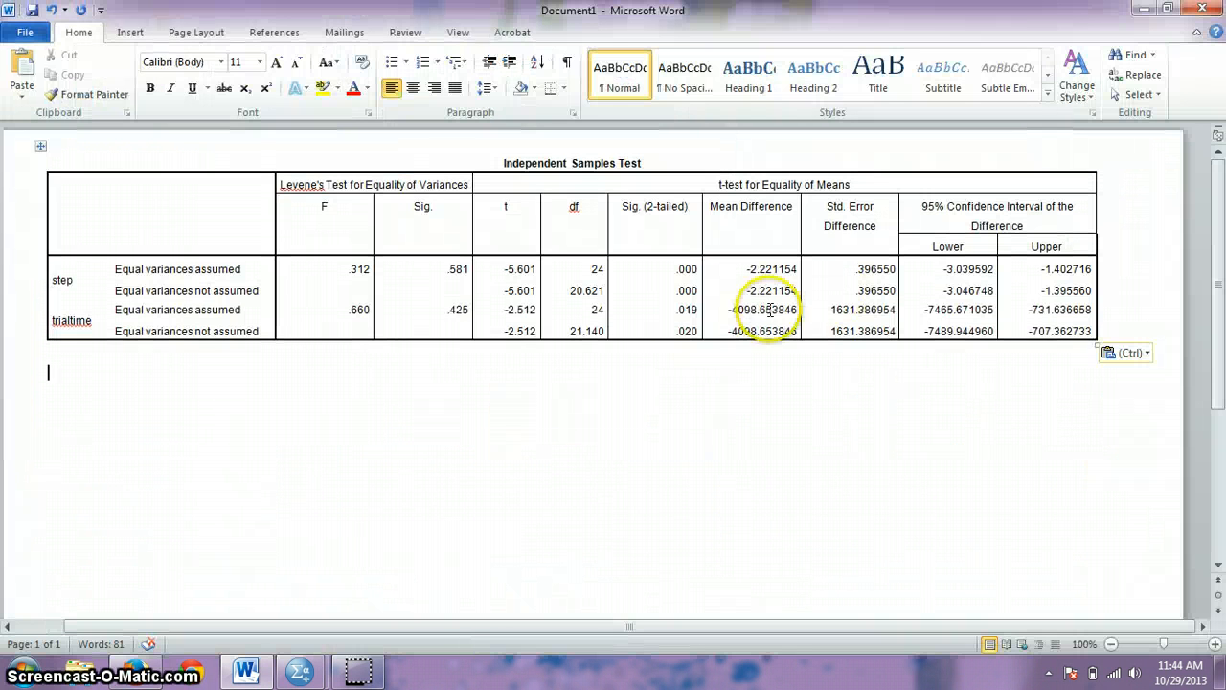
Step: Below the table, type 'An independent ... showed that there was a significant difference', fixing typos
left_click(441, 436)
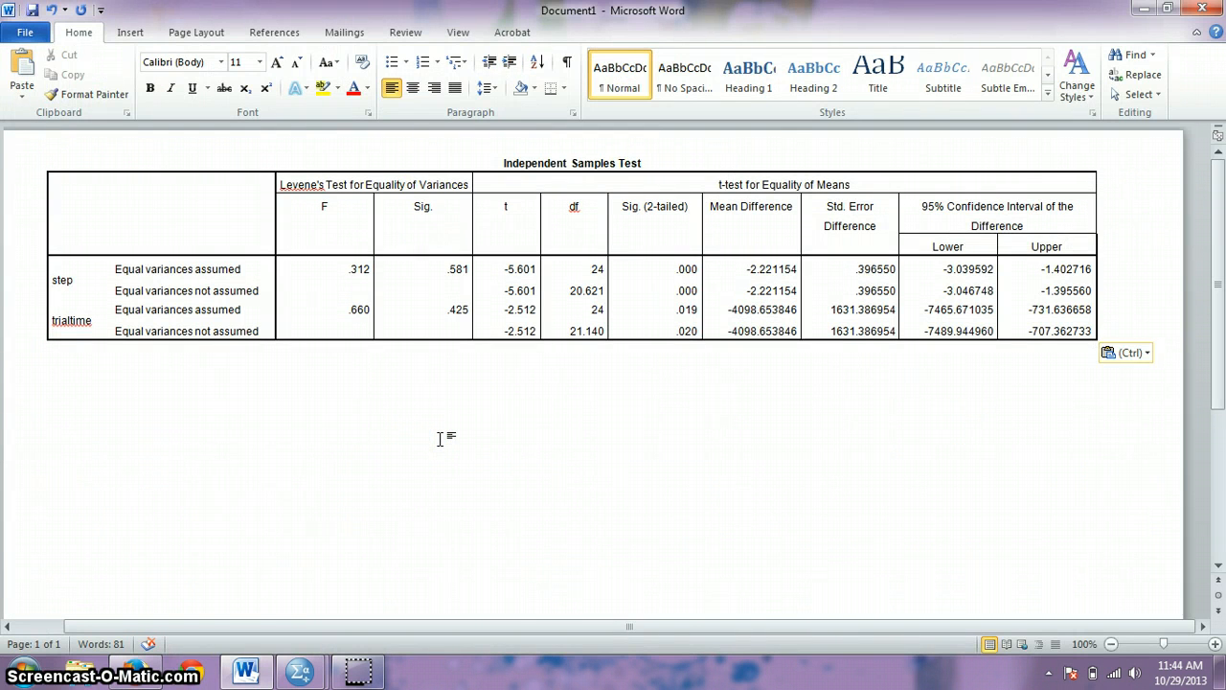
type("An ind")
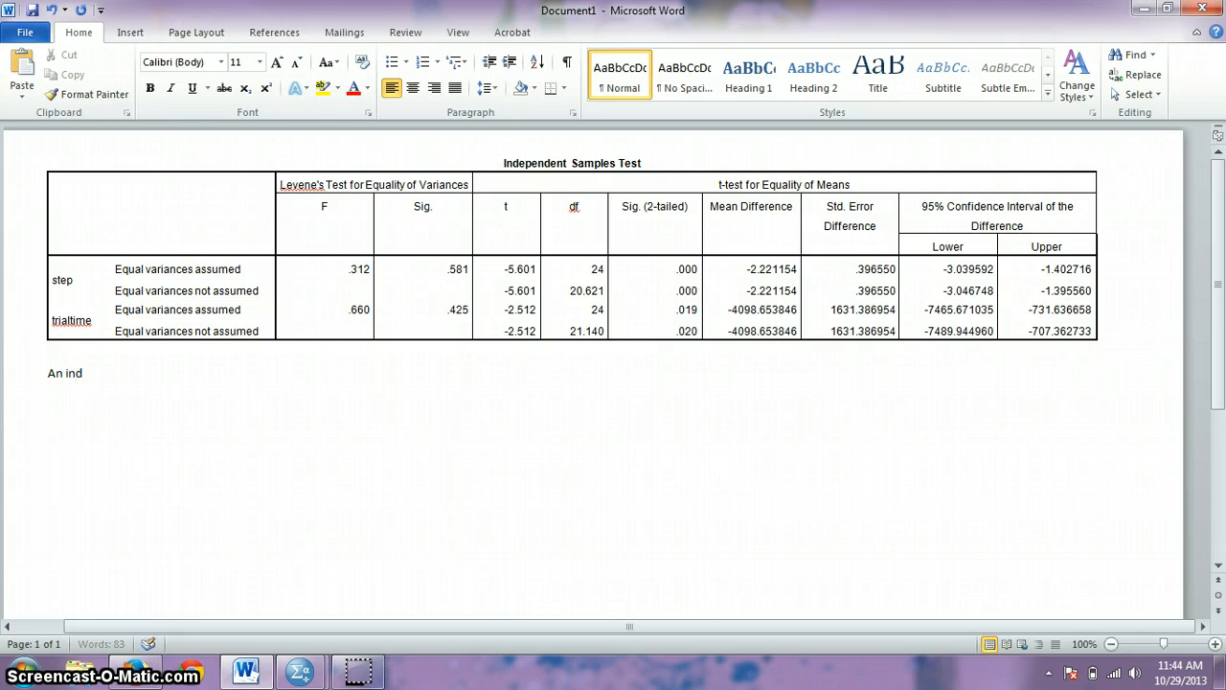
type("ependent p")
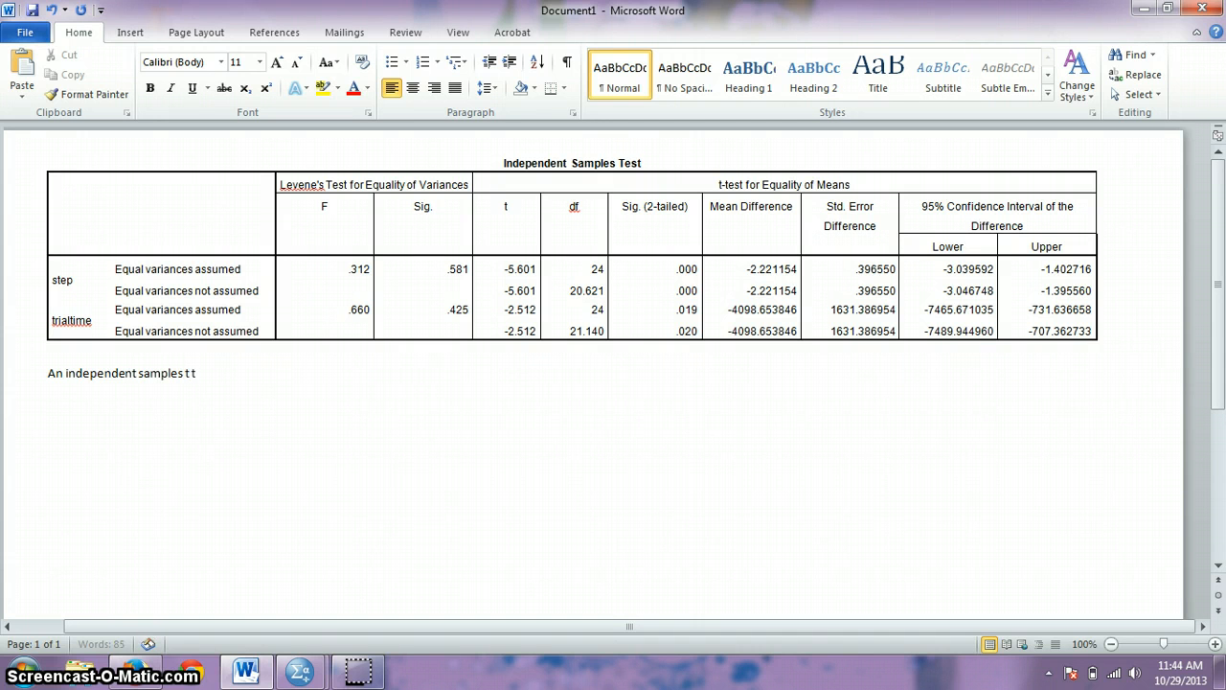
key("BackSpace")
type("est")
left_click(447, 438)
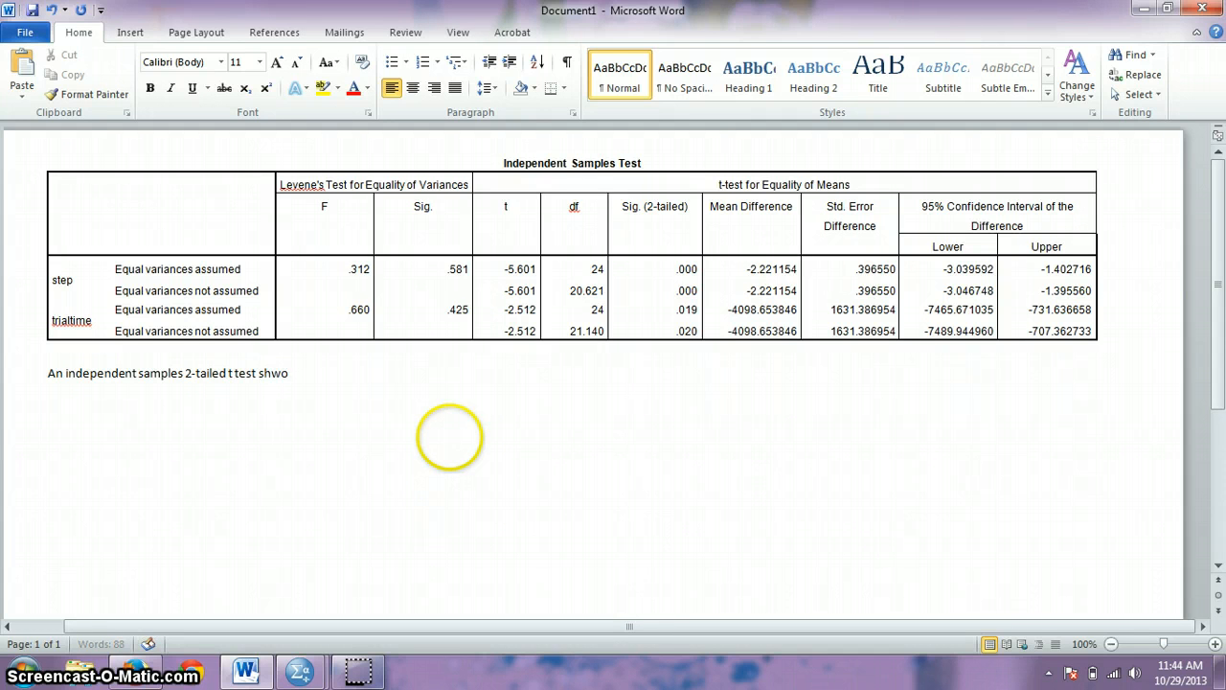
type("showe")
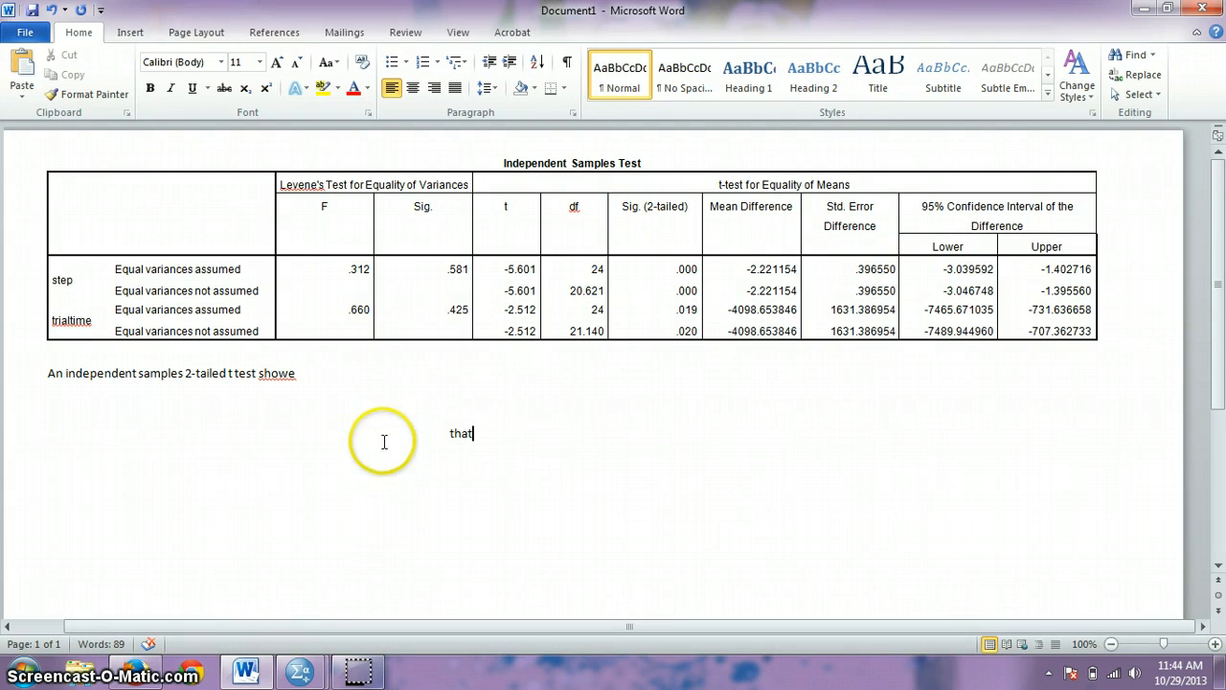
left_click(371, 375)
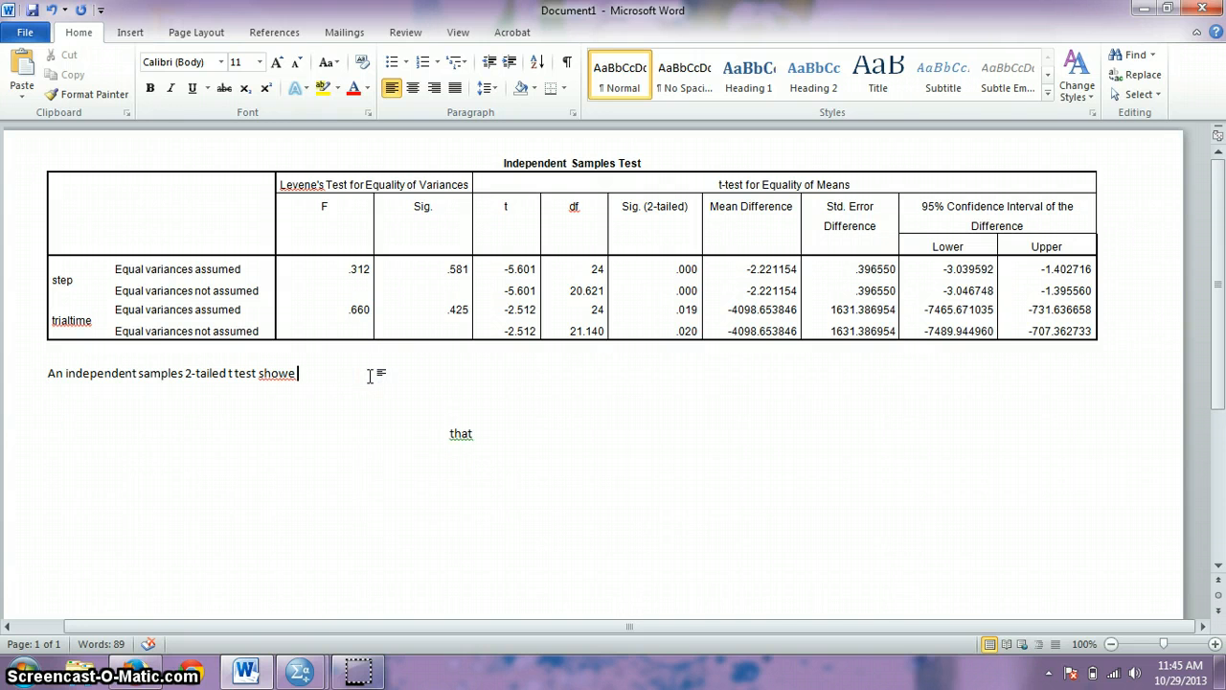
type("d that there w")
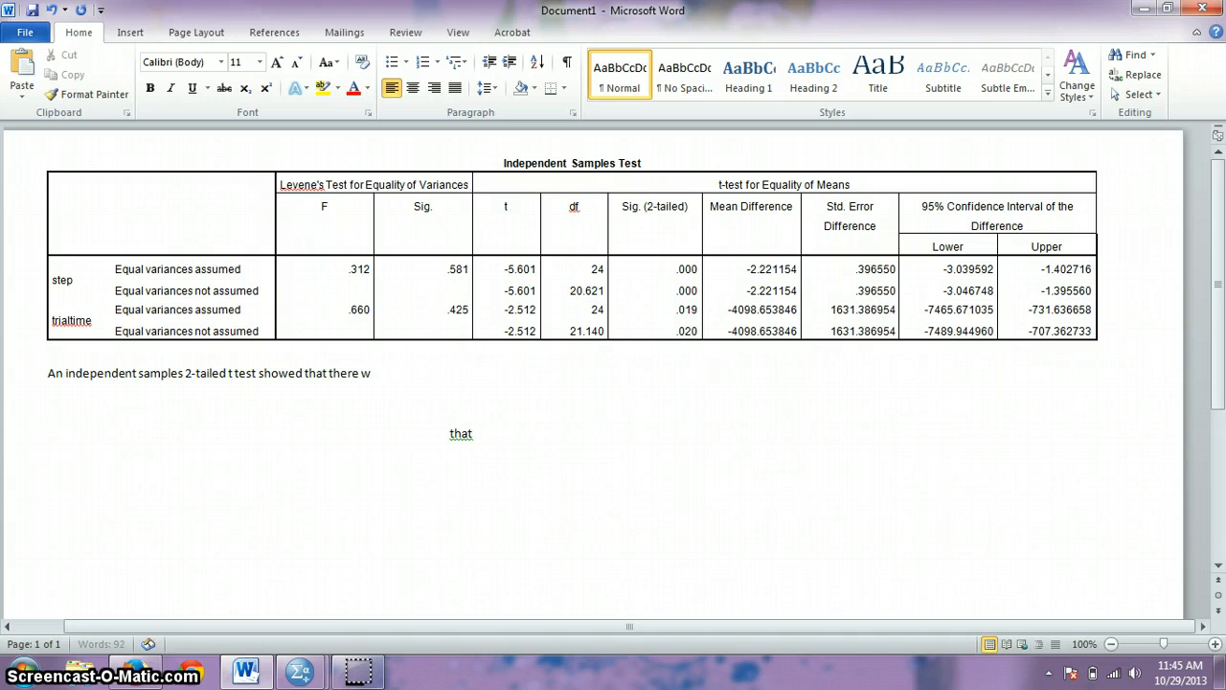
type("as a significant diffe")
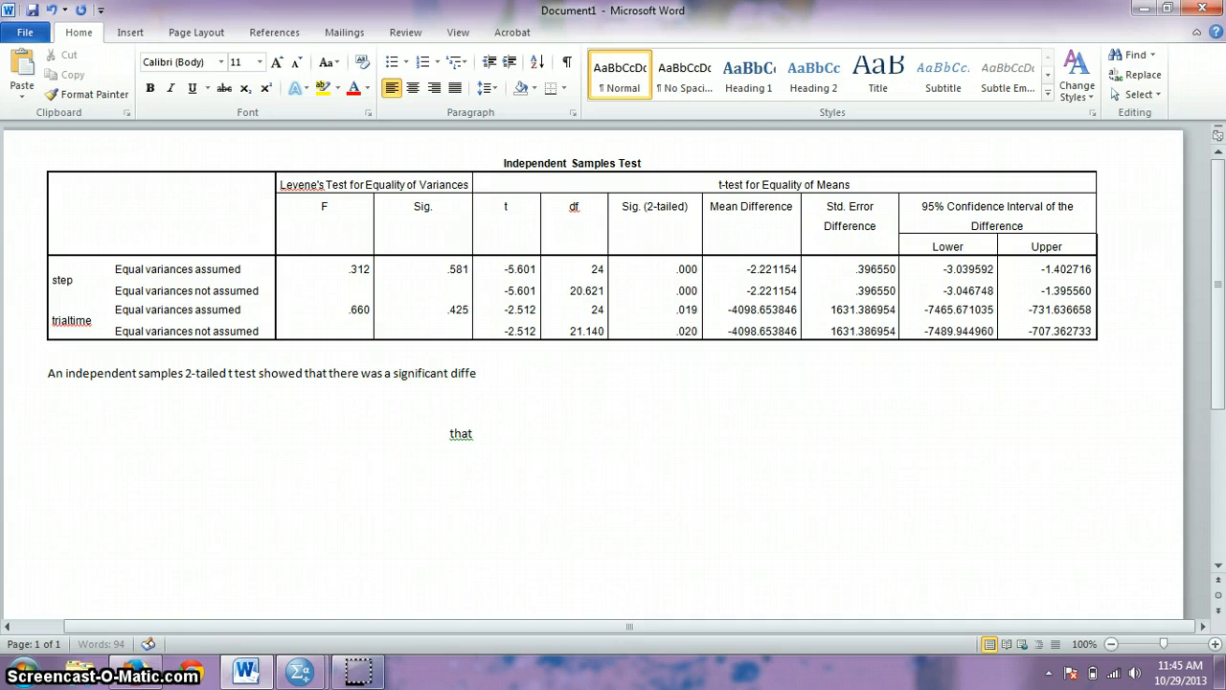
type("rence between")
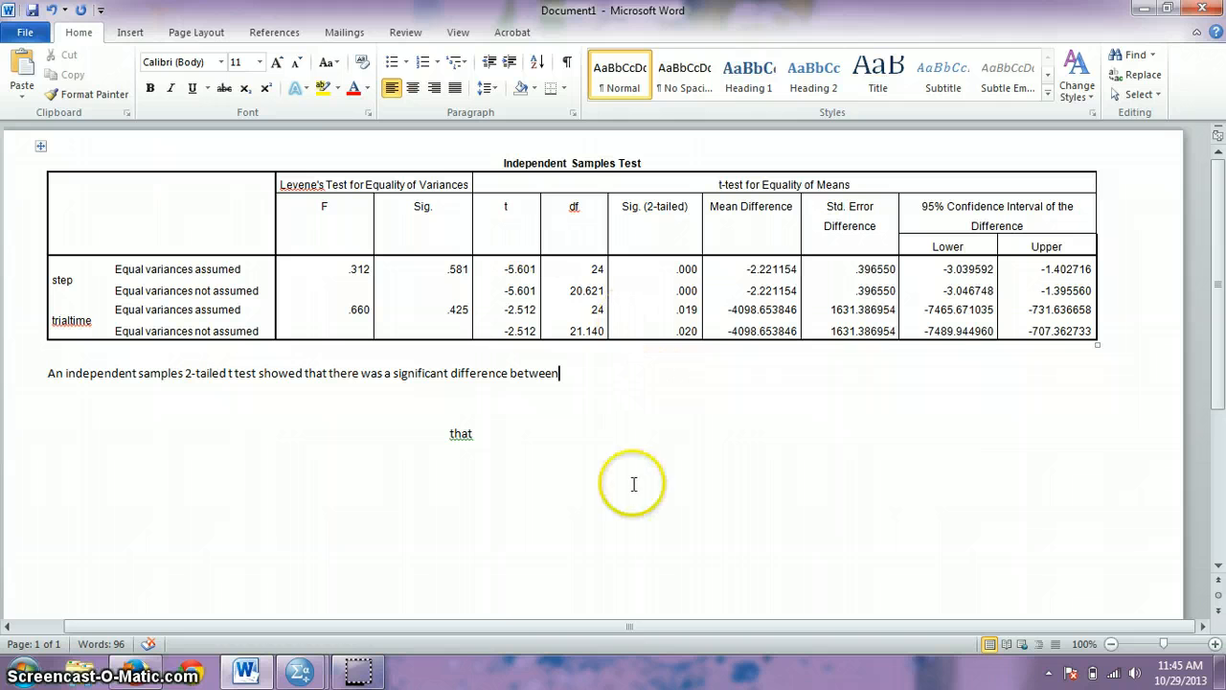
Step: Check the values in the SPSS output, then return to the Word document
mouse_move(301, 663)
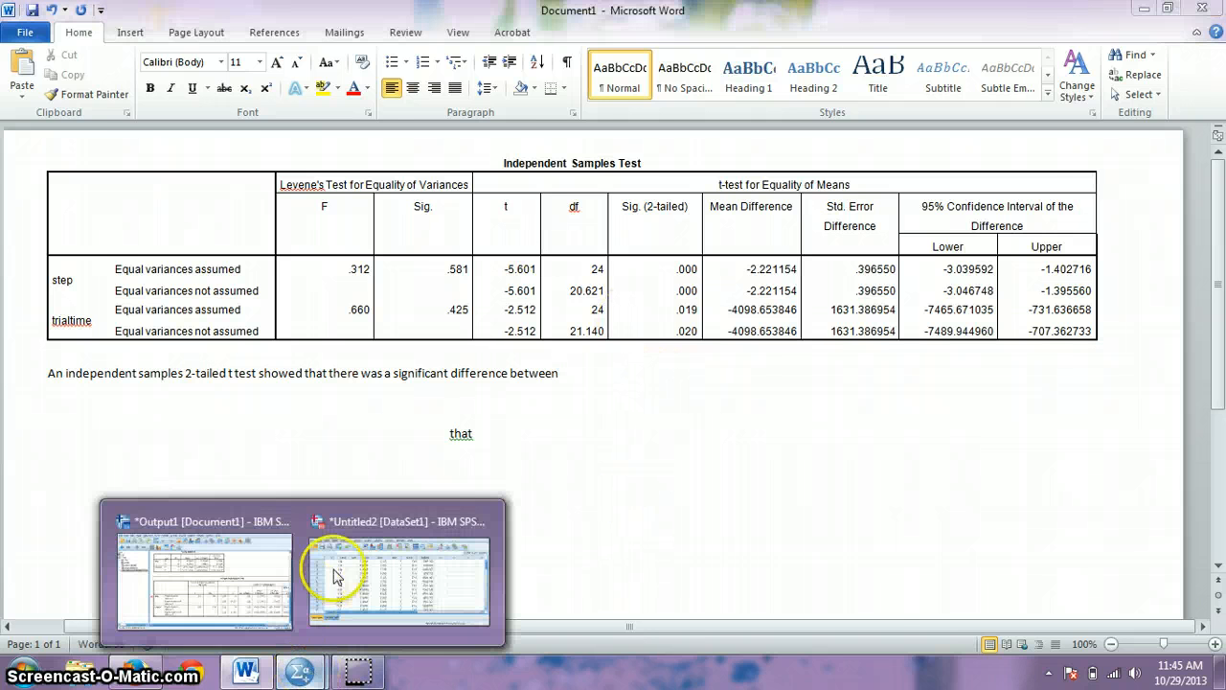
left_click(264, 583)
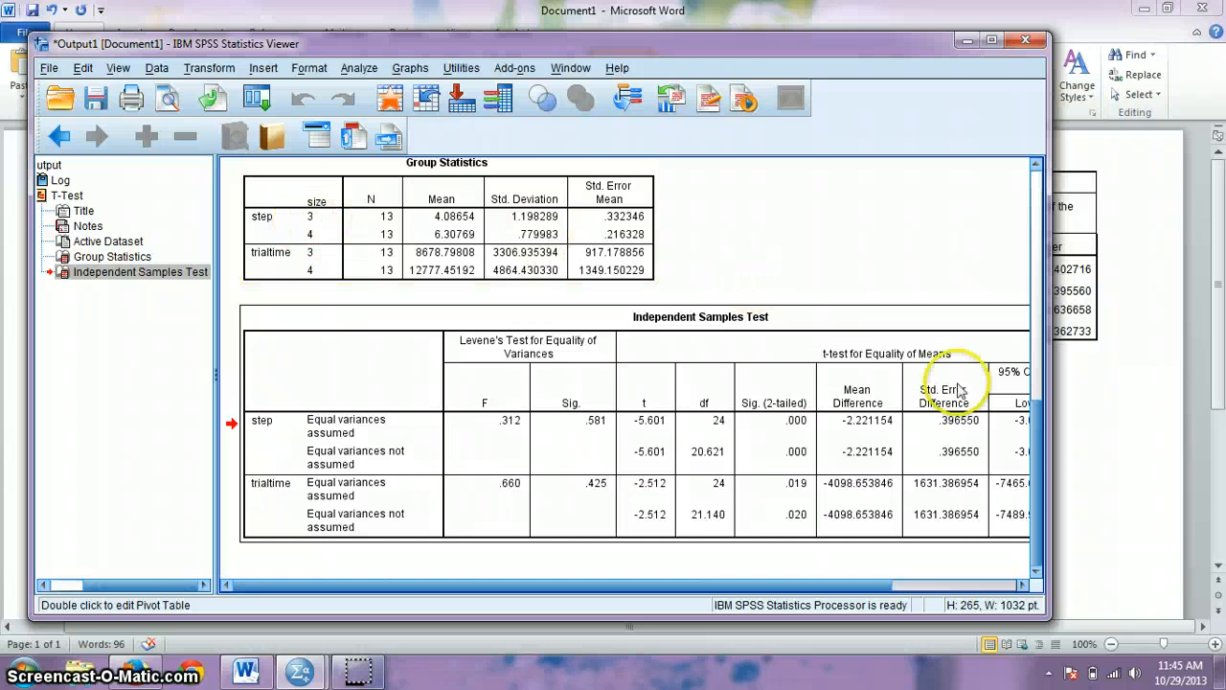
left_click(1134, 445)
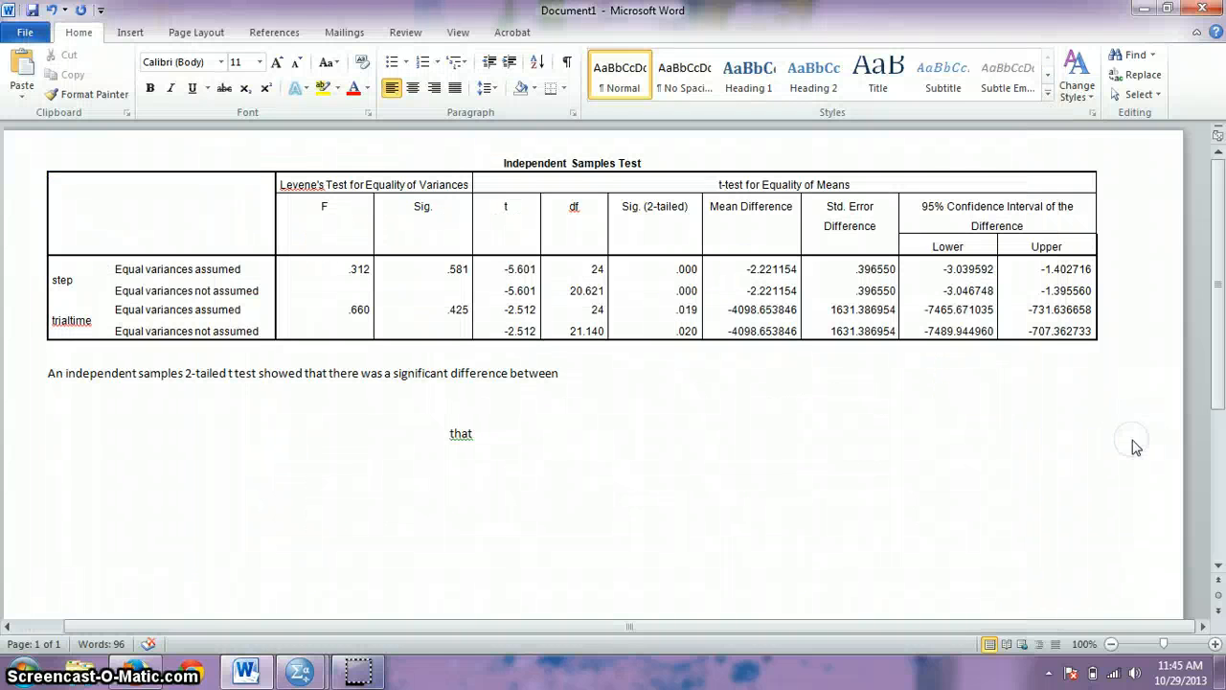
Step: Continue the sentence to cover the number of moves required to complete the puzzle
type("lems of size 3 and 4 on")
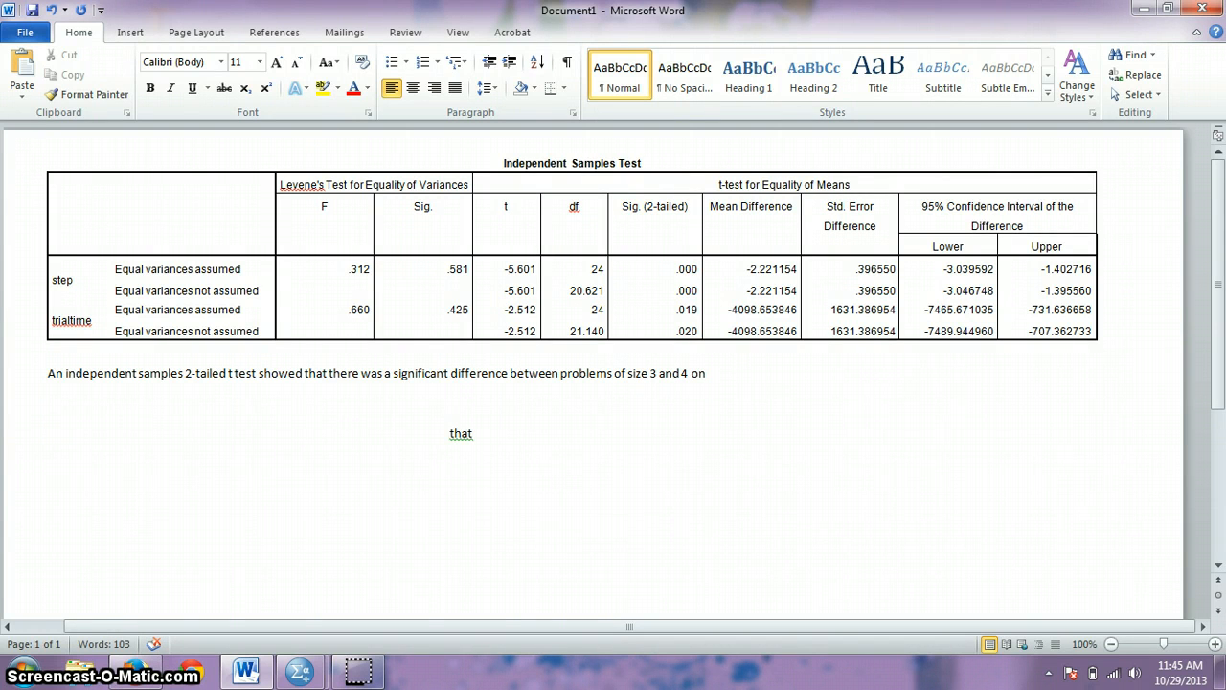
type("e number")
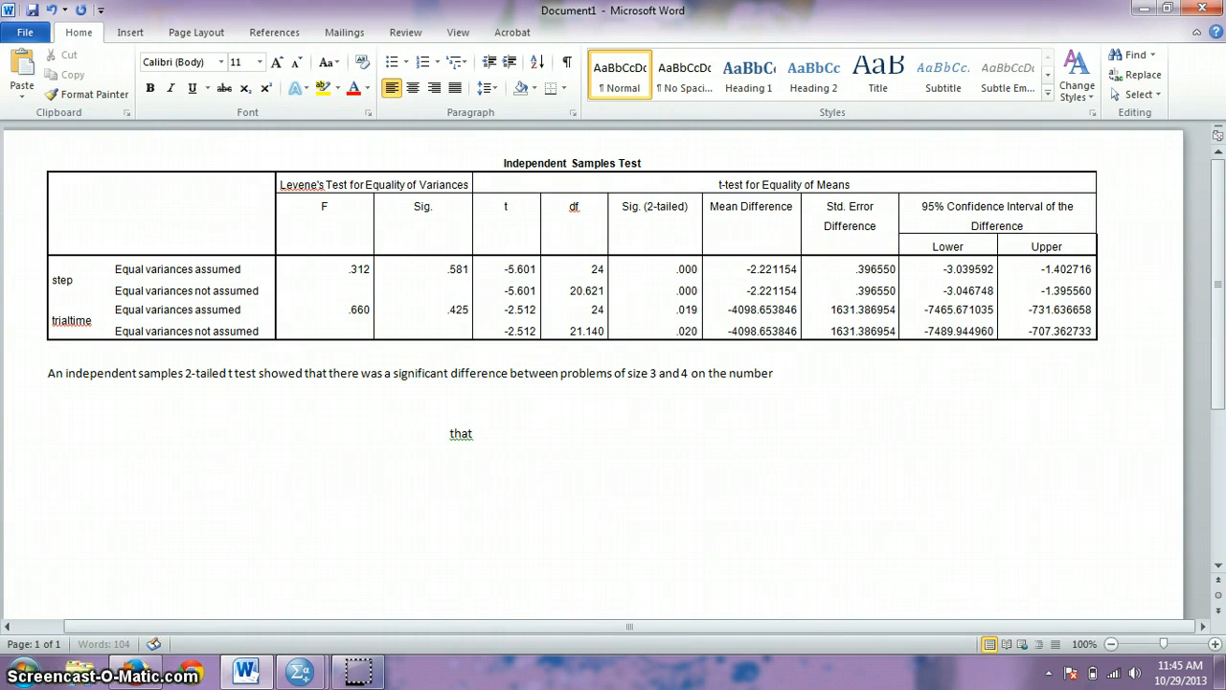
type(" of move")
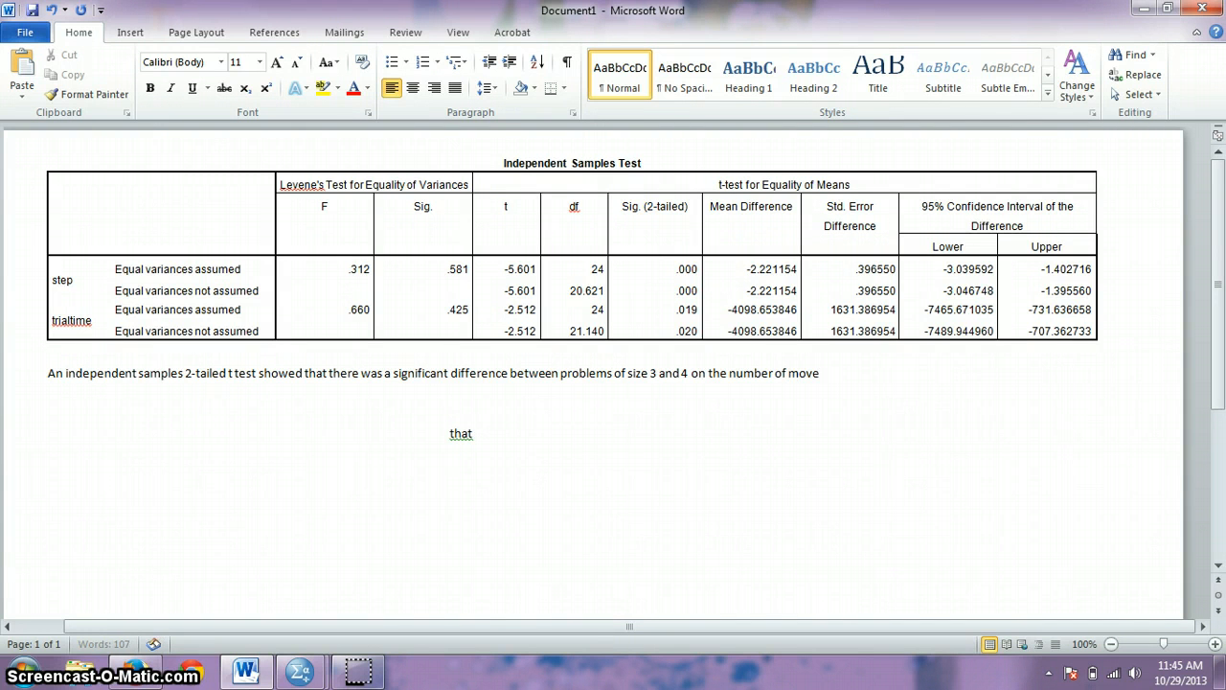
type("s required to complete")
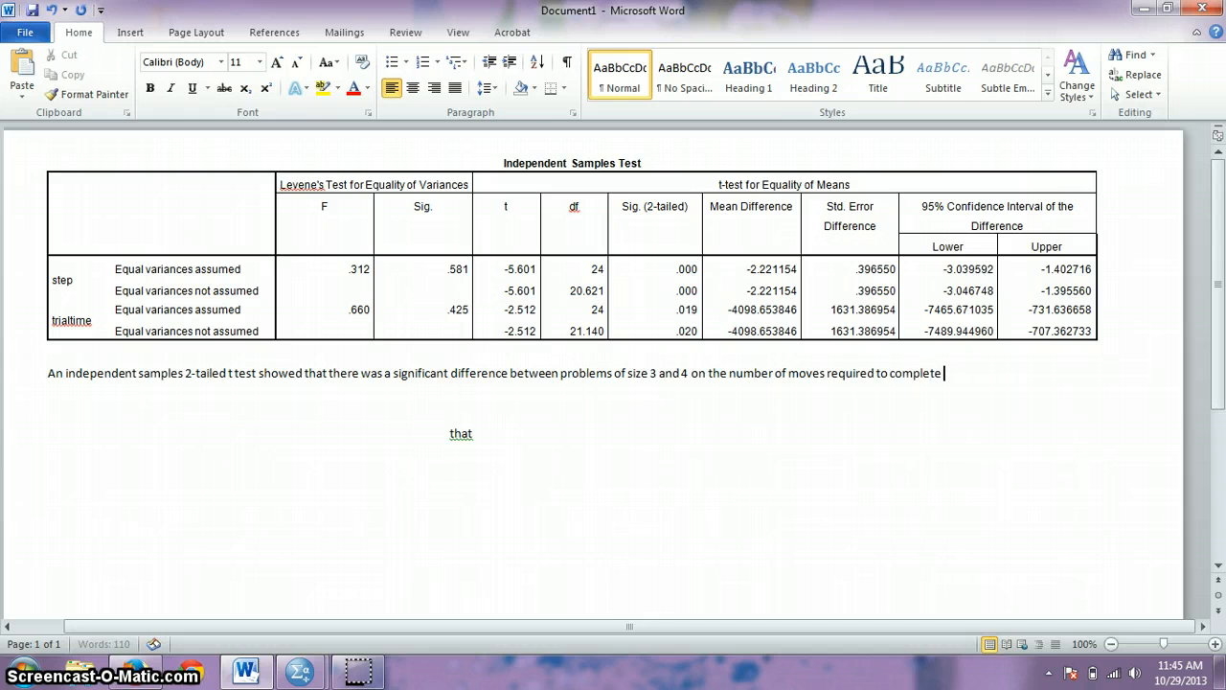
type(" the puzzle ")
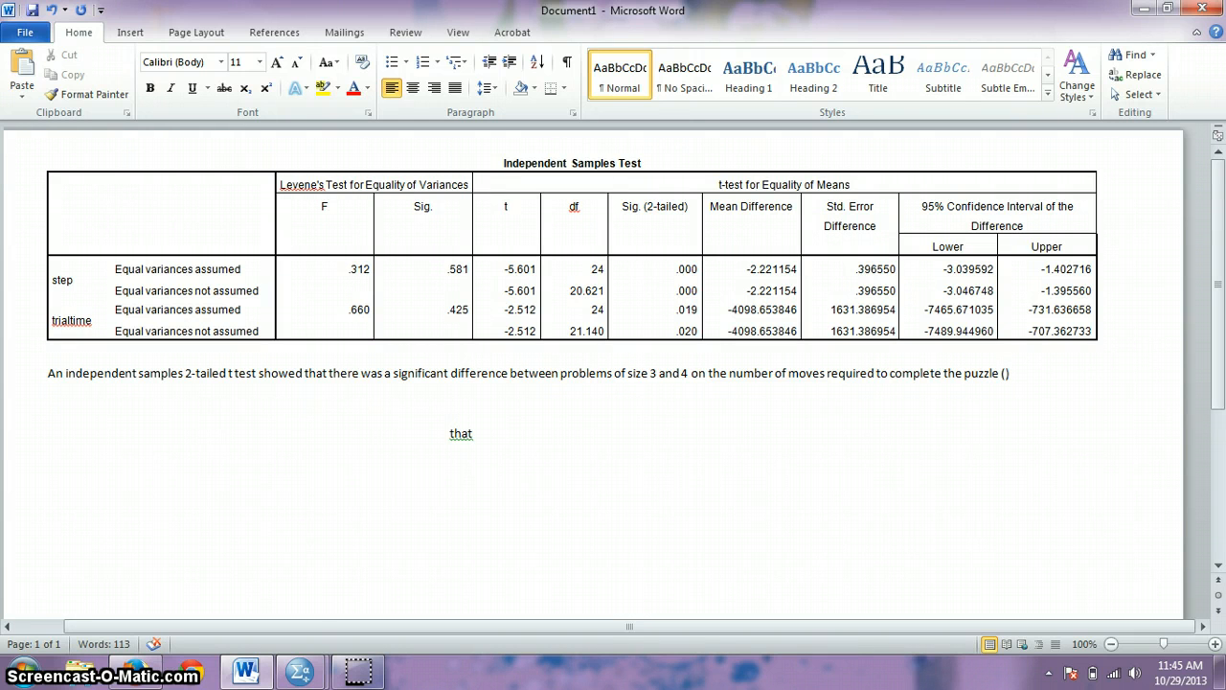
type("(t(20e)")
left_click(1135, 433)
type(".")
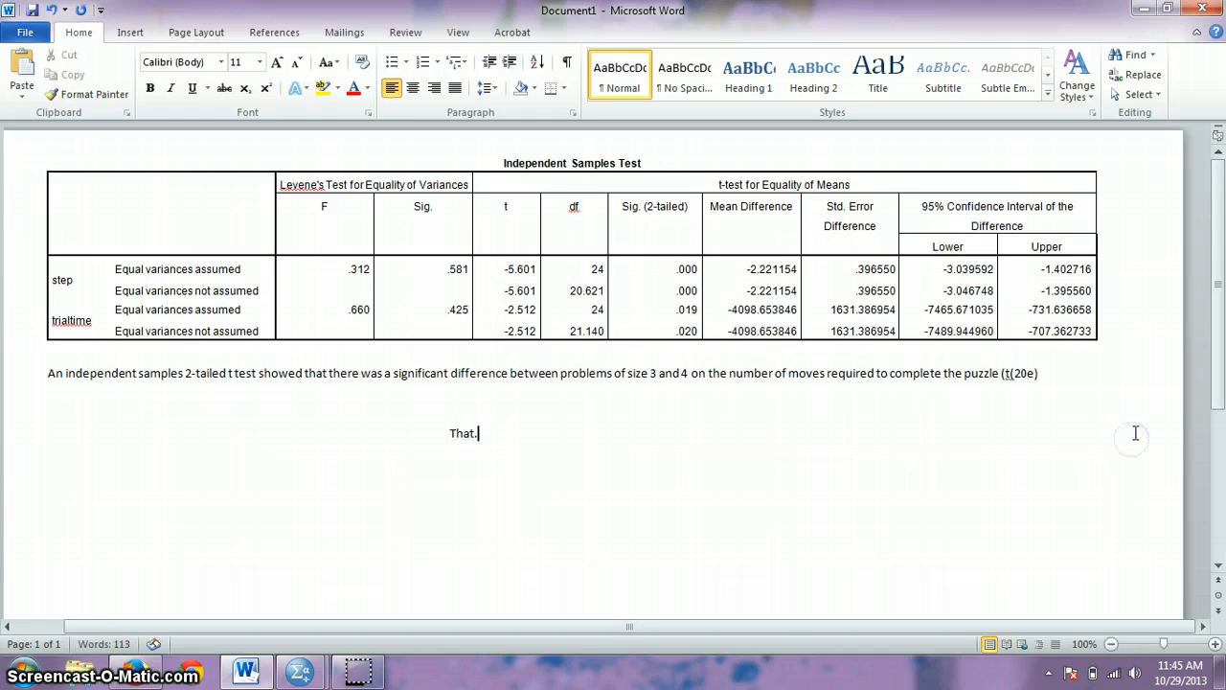
key("BackSpace")
Step: Finish the sentence with '(t(20.6)=-5.6, p<.001).' and start a new paragraph
left_click(1061, 375)
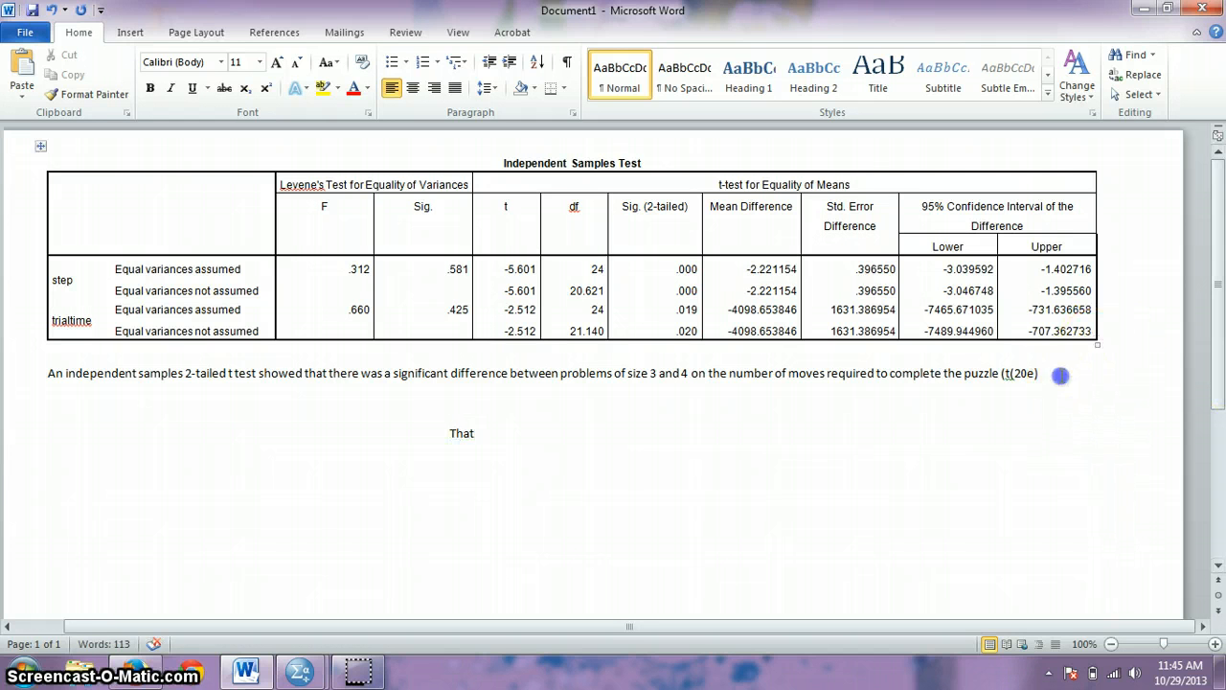
key("BackSpace")
key("BackSpace")
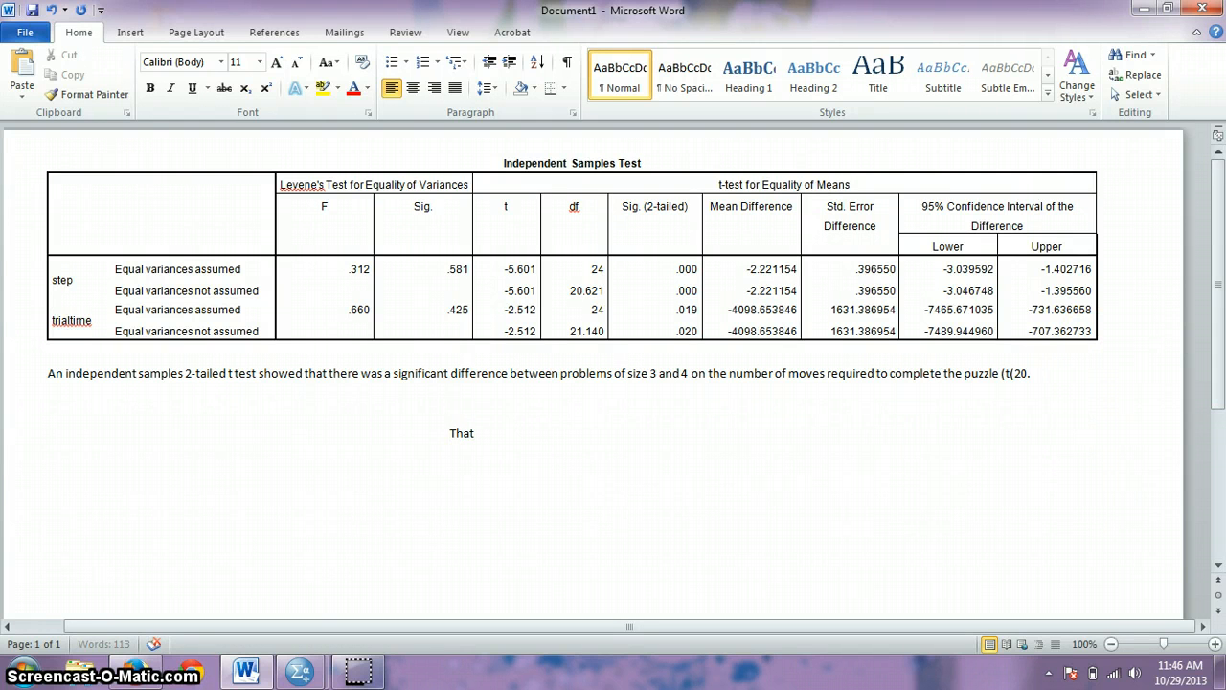
type(".6)=-5e")
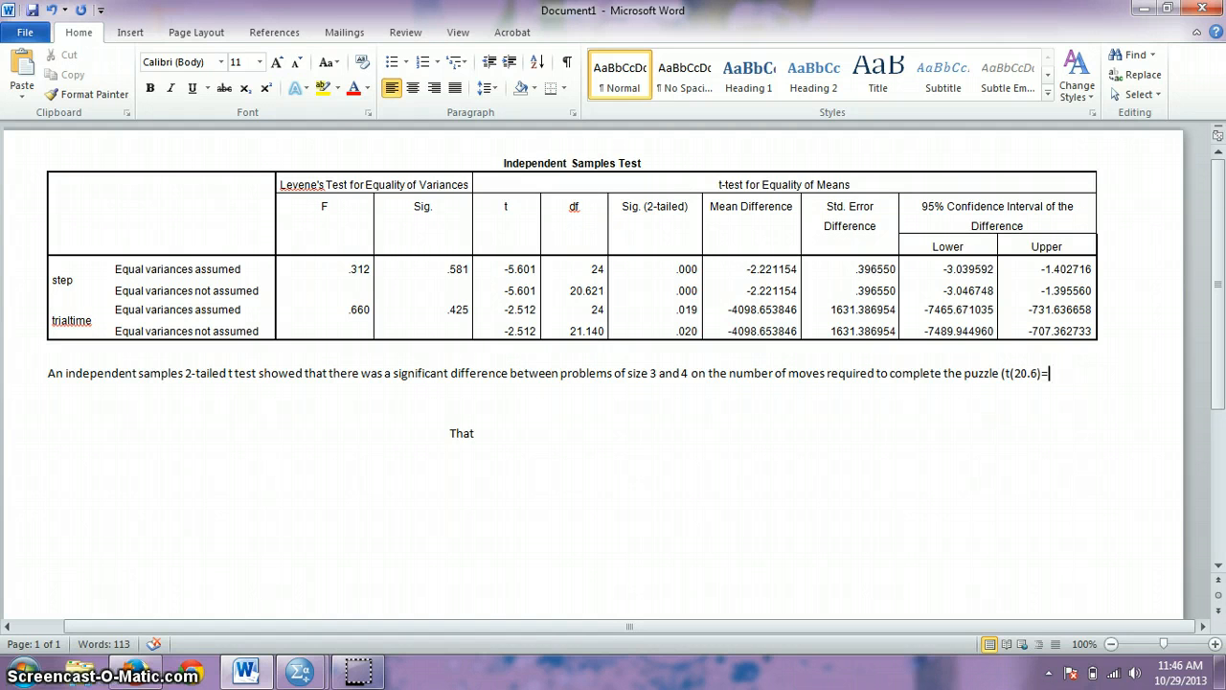
key("BackSpace")
type(".6, p")
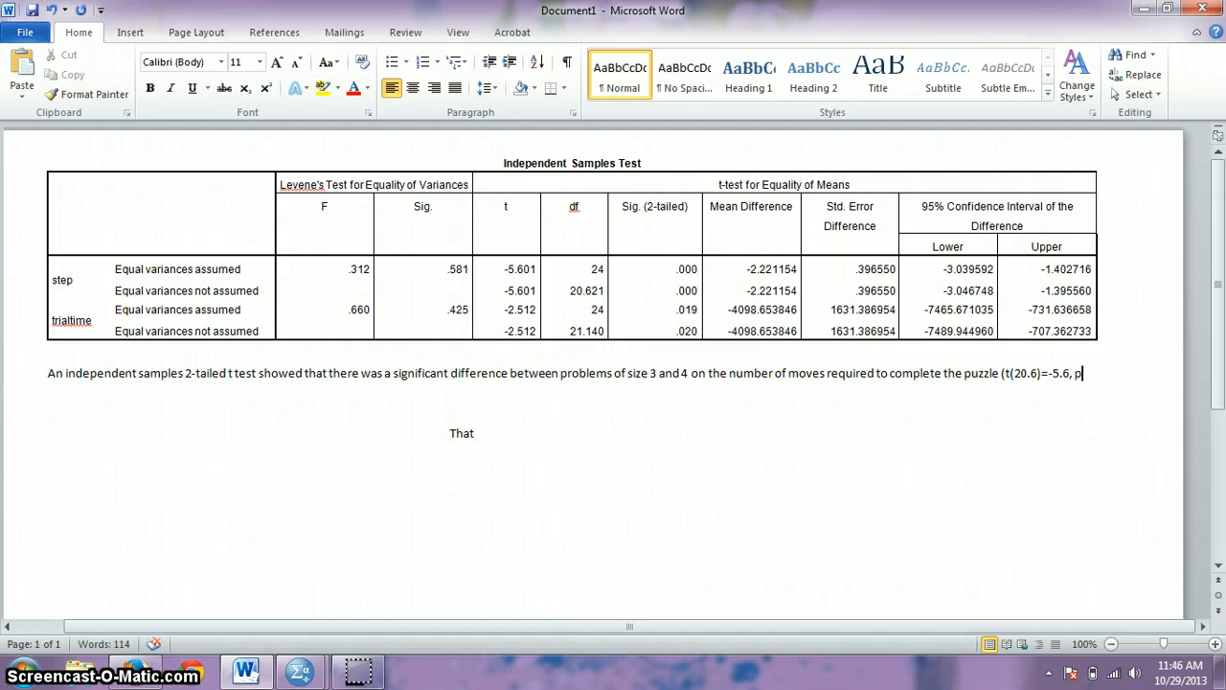
type("<.0")
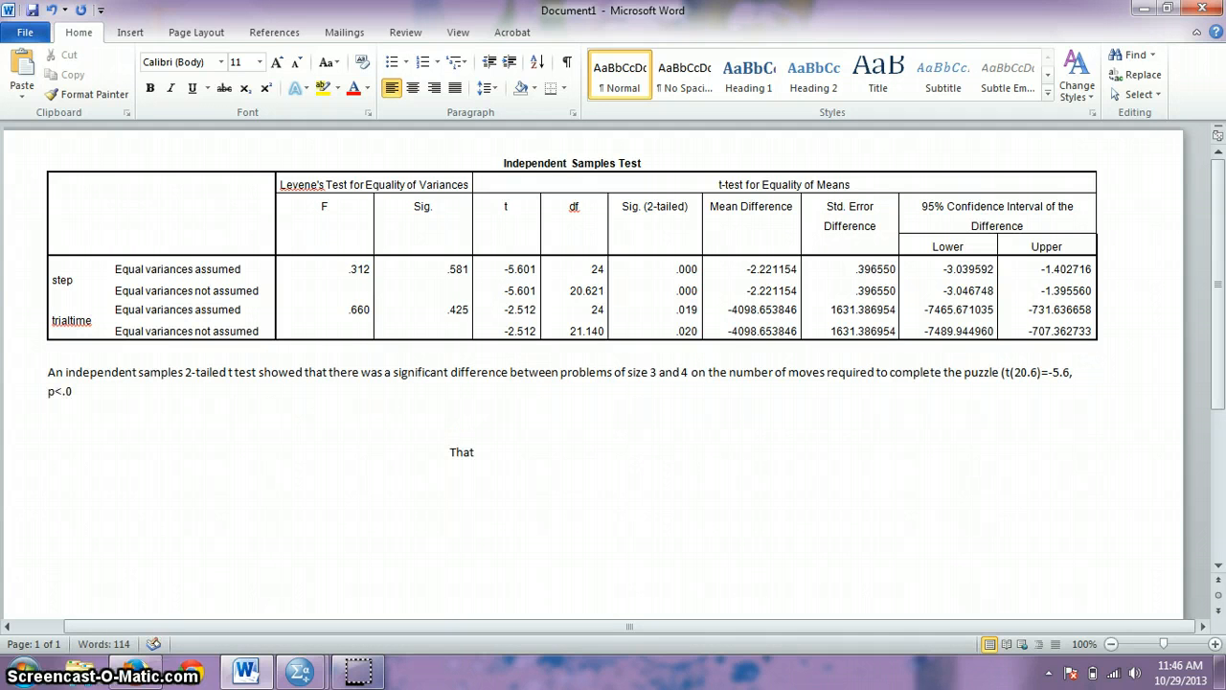
type("01)")
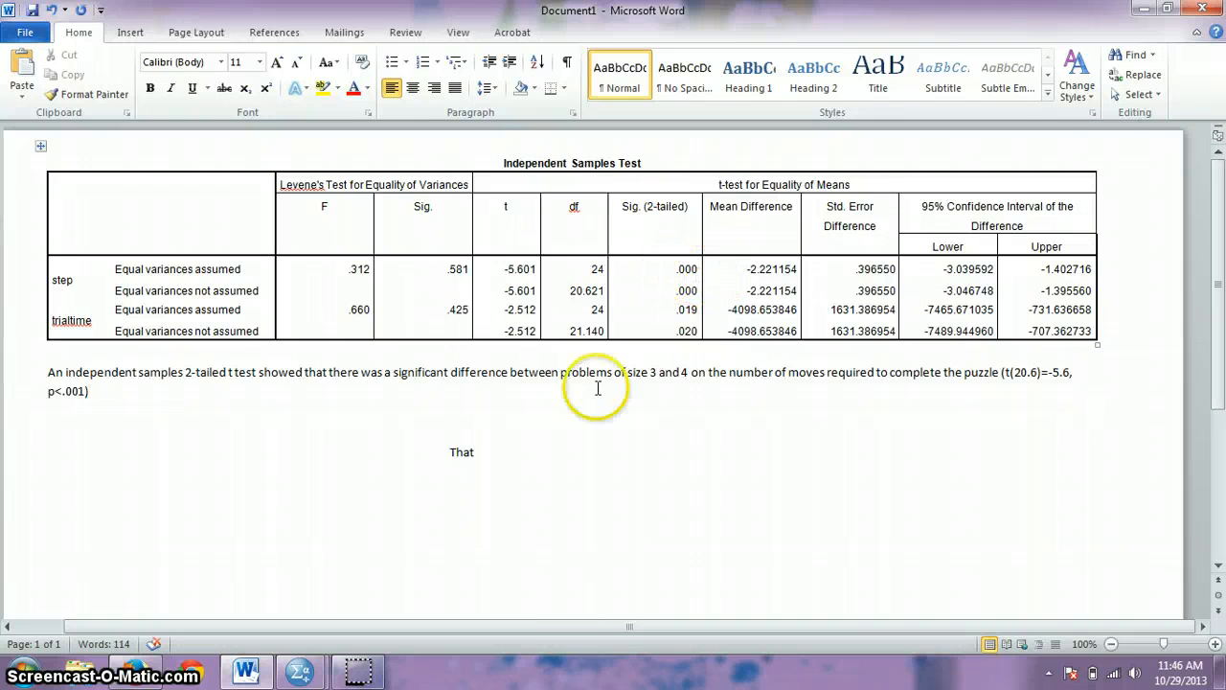
type(".")
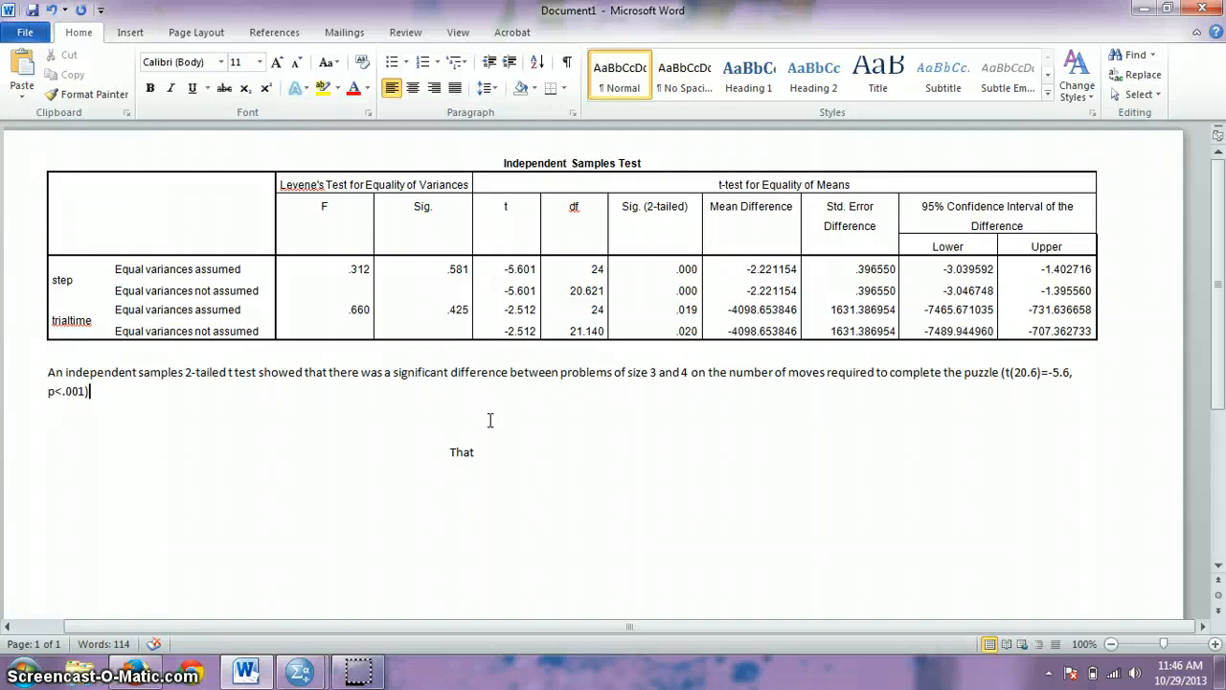
key("Return")
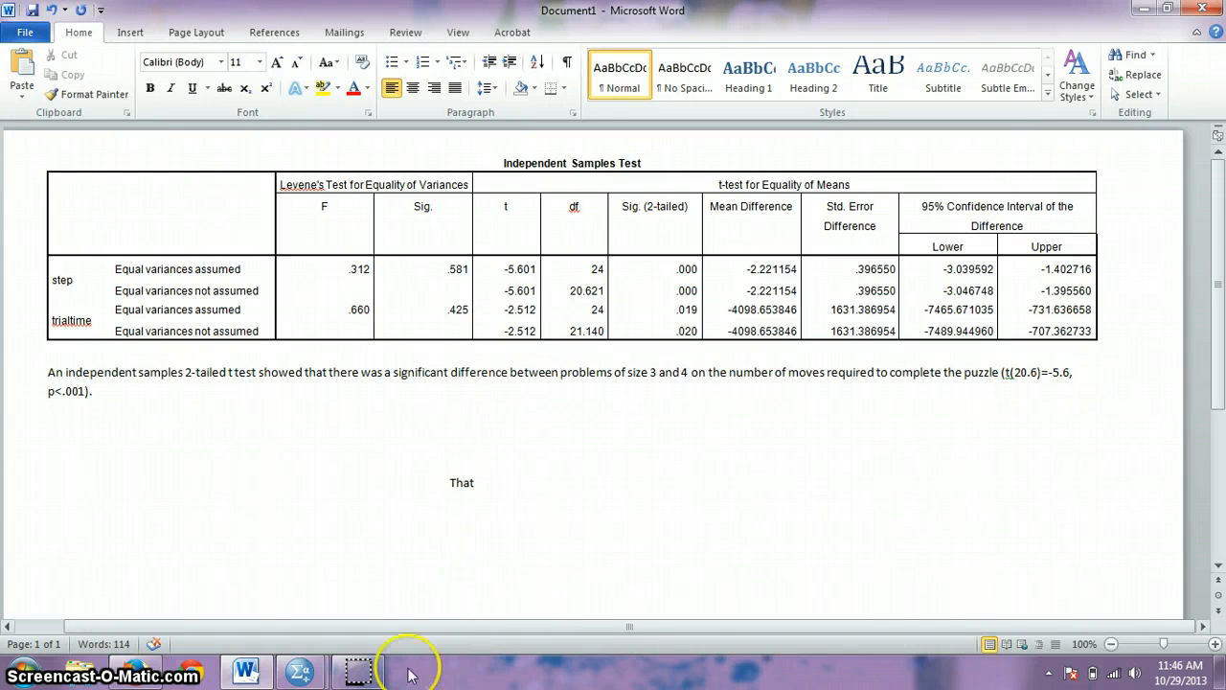